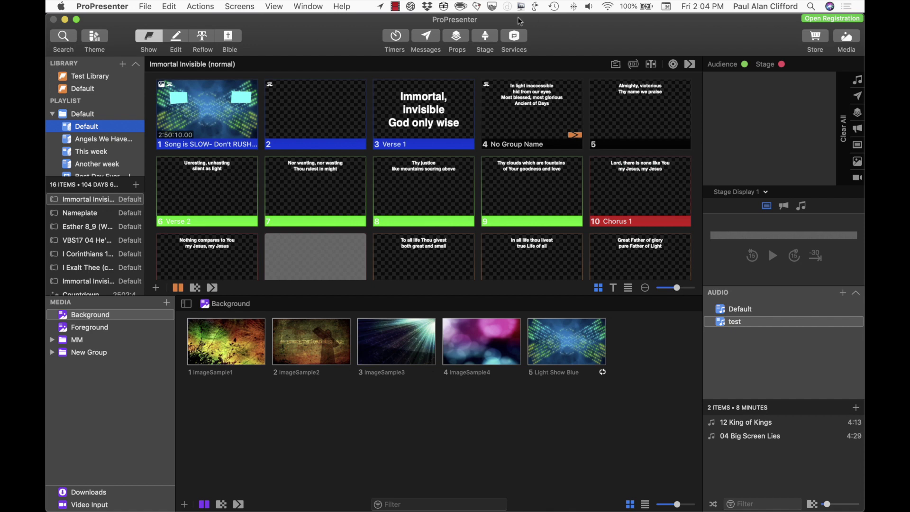
- View ProPresenter's General preferences, then close the Preferences window
{"action": "left_click", "coordinate": [97, 6]}
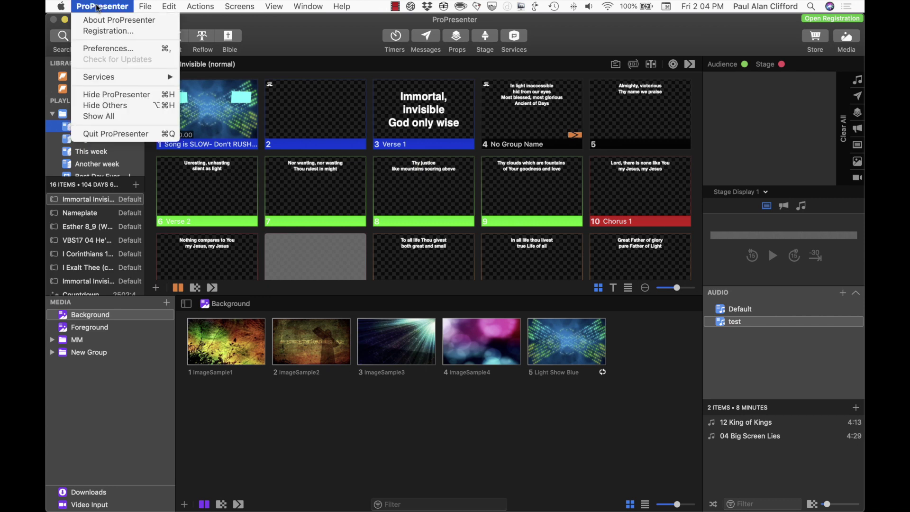
{"action": "left_click", "coordinate": [102, 51]}
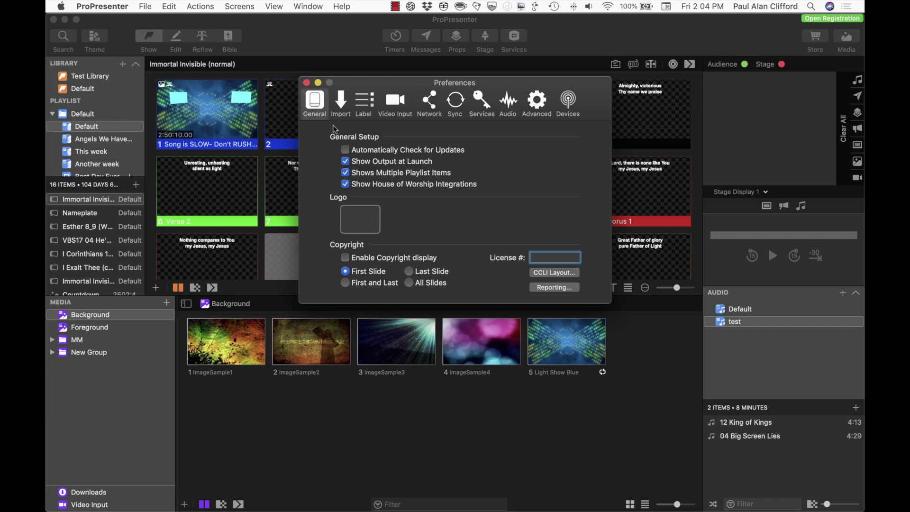
{"action": "left_click", "coordinate": [306, 83]}
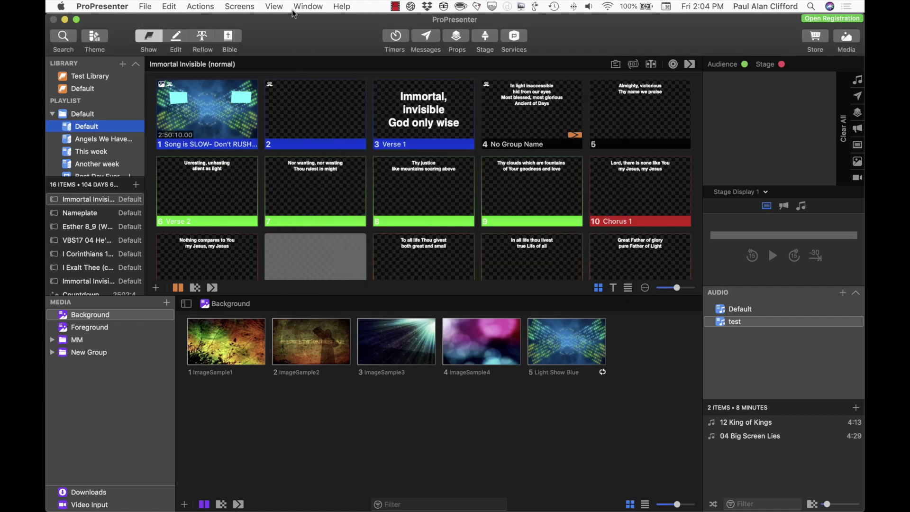
- Bring up Configure Screens, listing three Audience screens and two Stage displays
{"action": "left_click", "coordinate": [236, 9]}
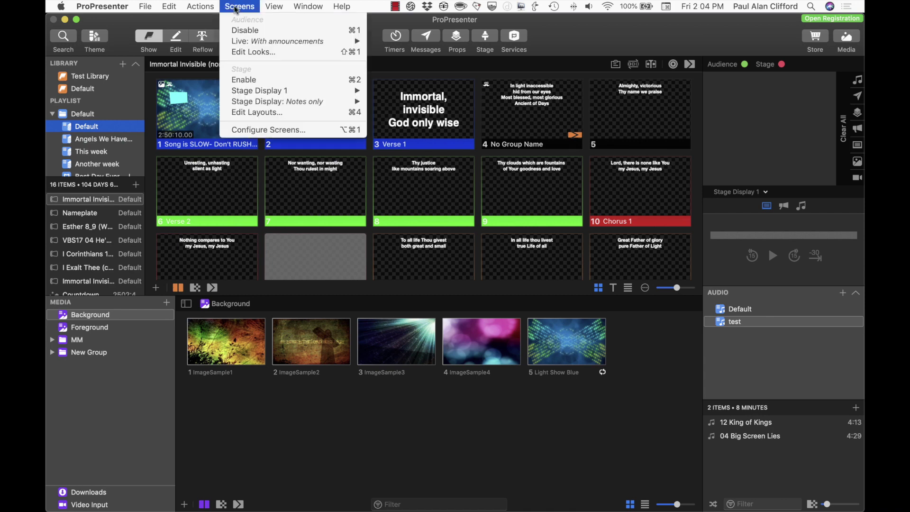
{"action": "left_click", "coordinate": [254, 130]}
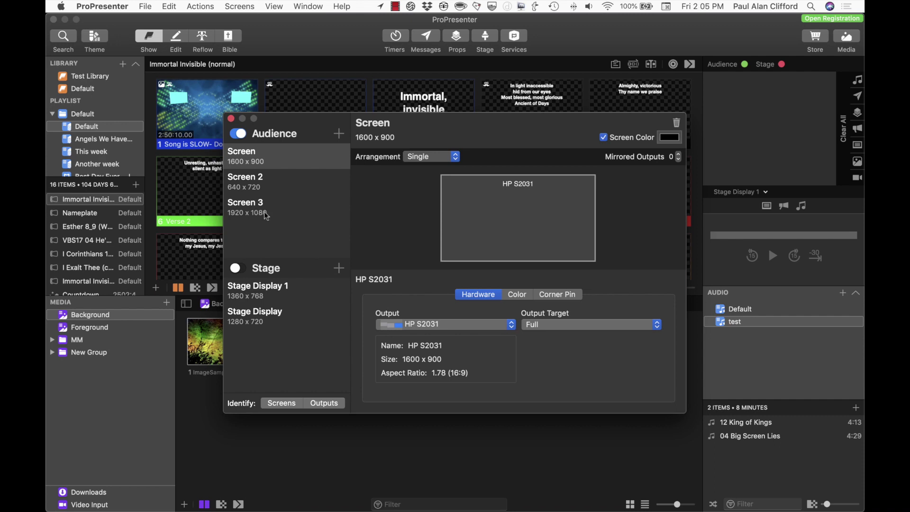
- Add a 3840 x 2160 Syphon audience screen
{"action": "left_click", "coordinate": [339, 135]}
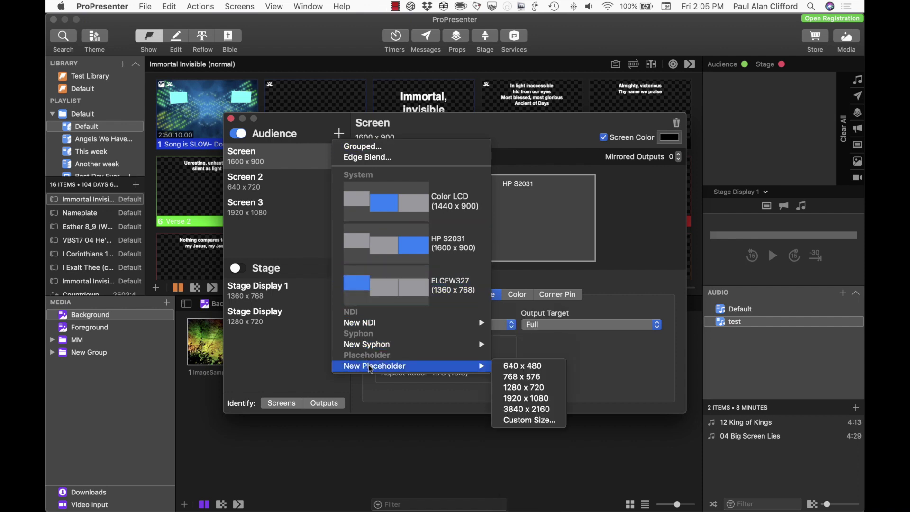
{"action": "mouse_move", "coordinate": [374, 348]}
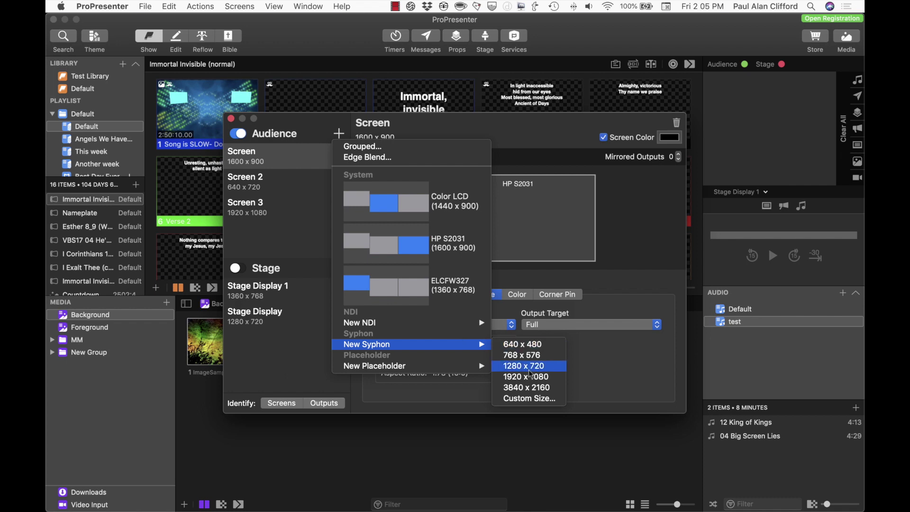
{"action": "left_click", "coordinate": [527, 389]}
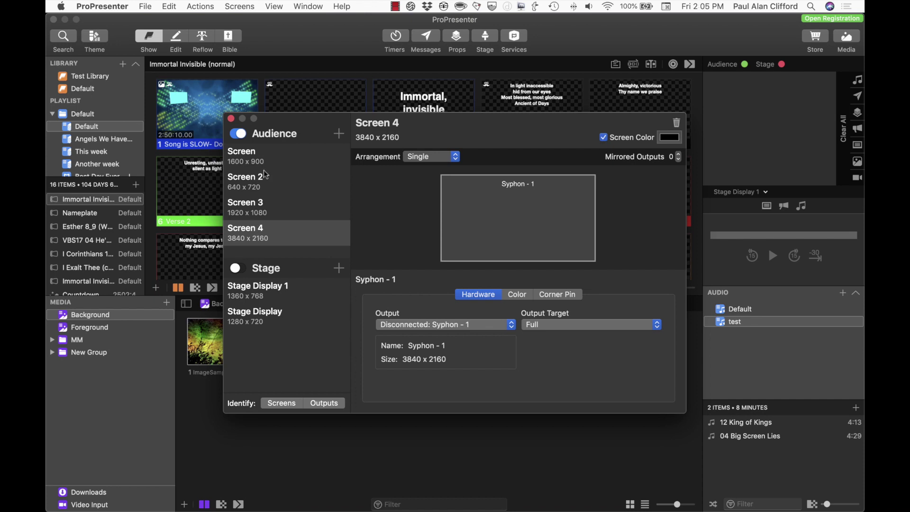
- Add a 1080p 59.94 NDI audience screen, then select the main 1600 x 900 screen
{"action": "left_click", "coordinate": [339, 135]}
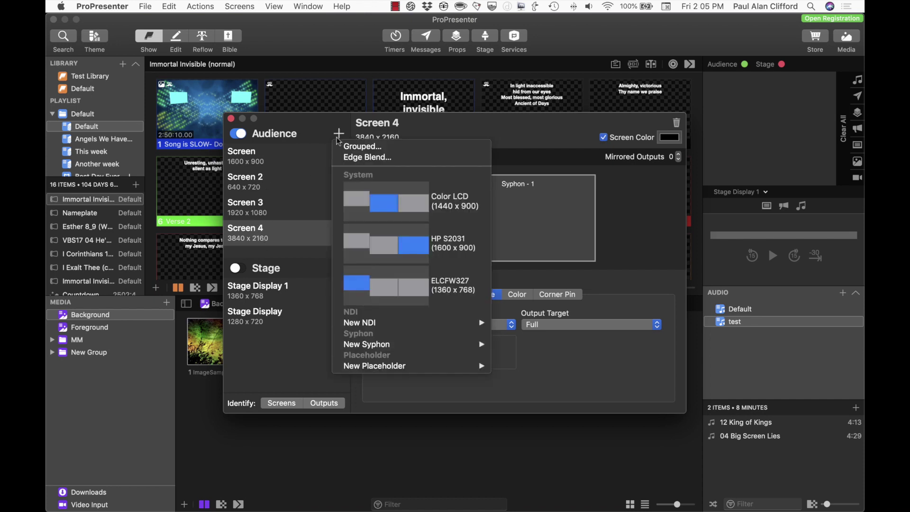
{"action": "mouse_move", "coordinate": [375, 327]}
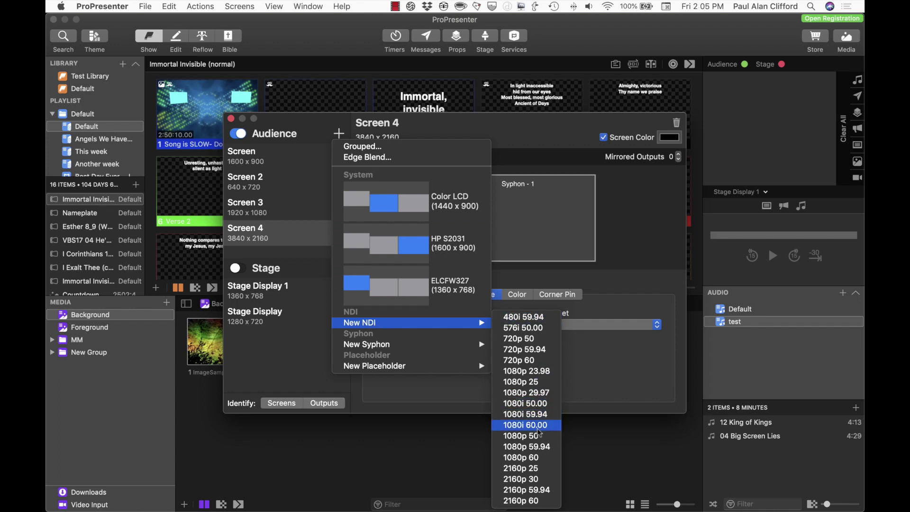
{"action": "left_click", "coordinate": [537, 448]}
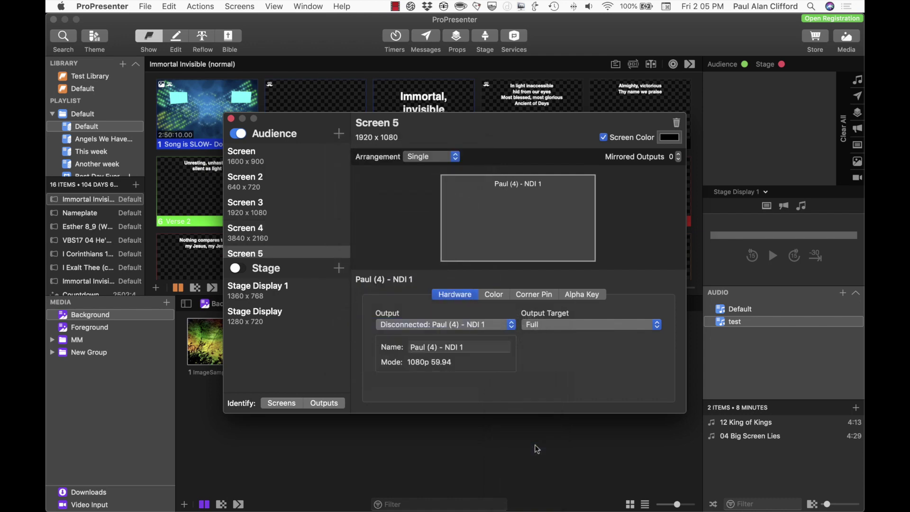
{"action": "scroll", "coordinate": [305, 205], "scroll_direction": "down", "scroll_amount": 2}
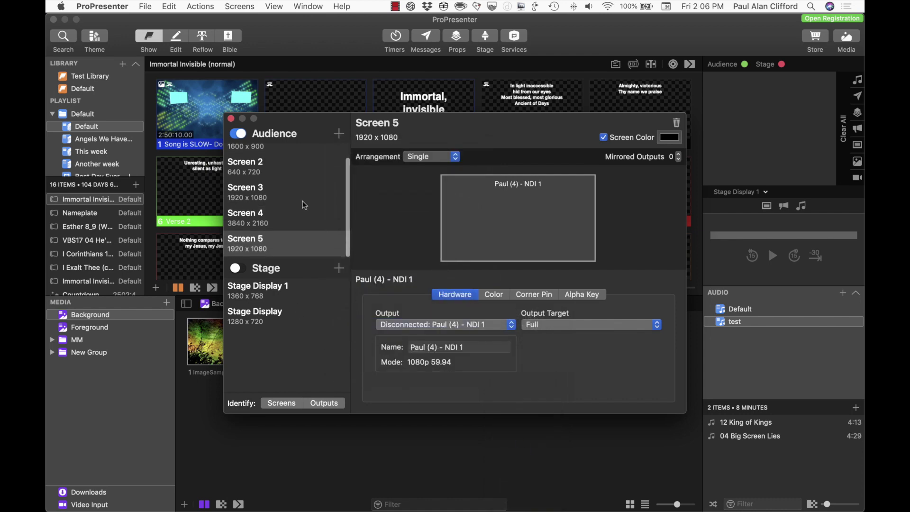
{"action": "scroll", "coordinate": [304, 205], "scroll_direction": "down", "scroll_amount": 2}
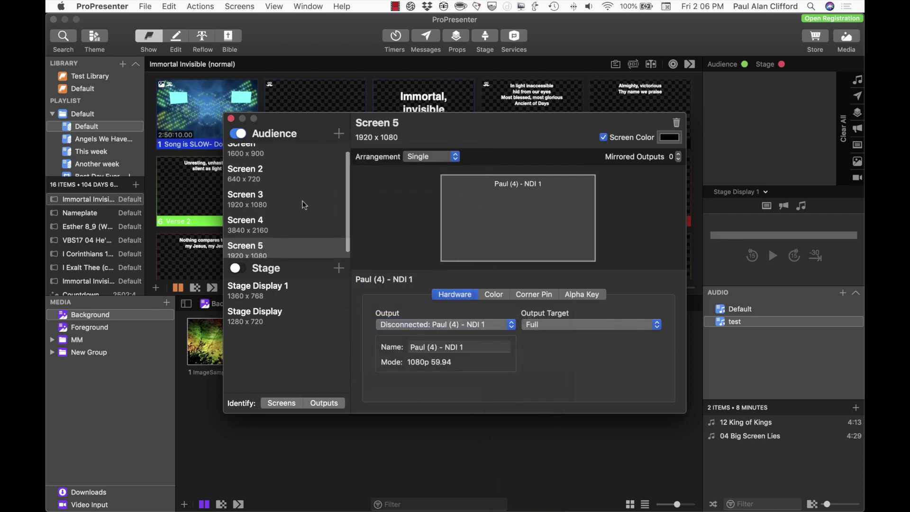
{"action": "scroll", "coordinate": [305, 205], "scroll_direction": "up", "scroll_amount": 2}
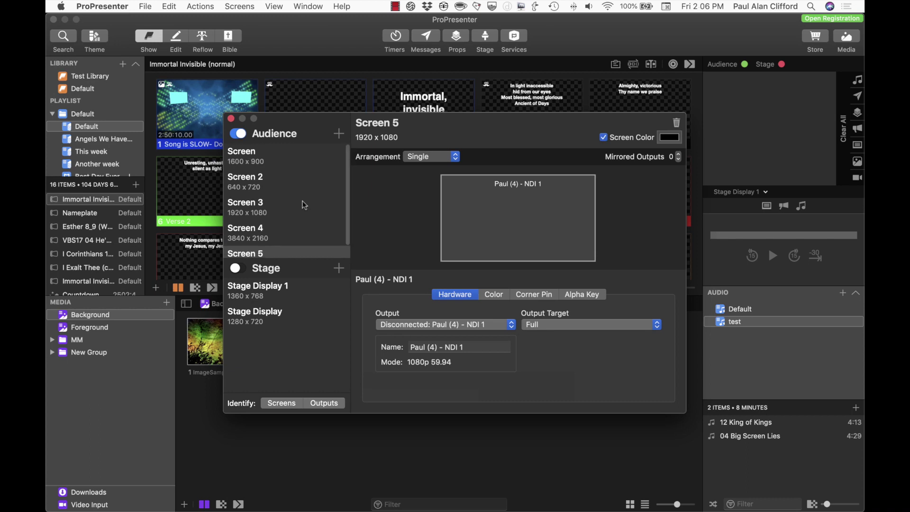
{"action": "scroll", "coordinate": [305, 206], "scroll_direction": "up", "scroll_amount": 1}
{"action": "scroll", "coordinate": [305, 205], "scroll_direction": "up", "scroll_amount": 1}
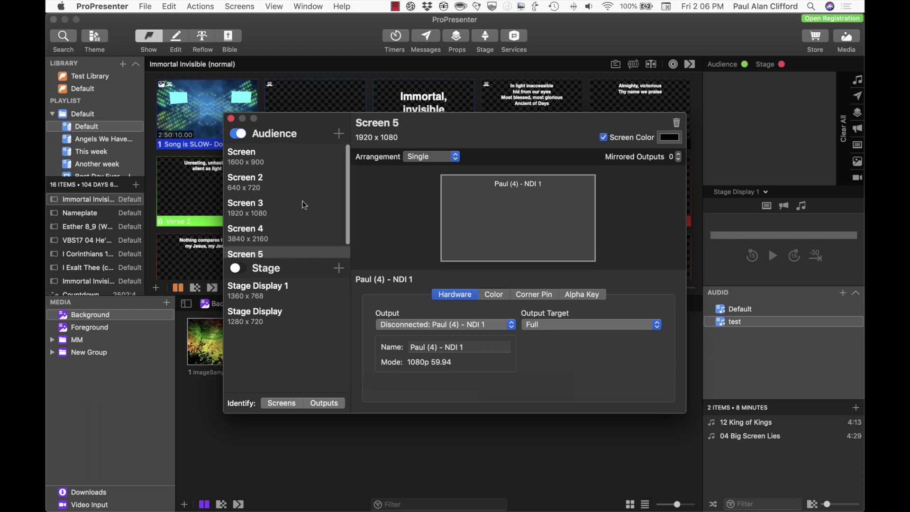
{"action": "left_click", "coordinate": [258, 158]}
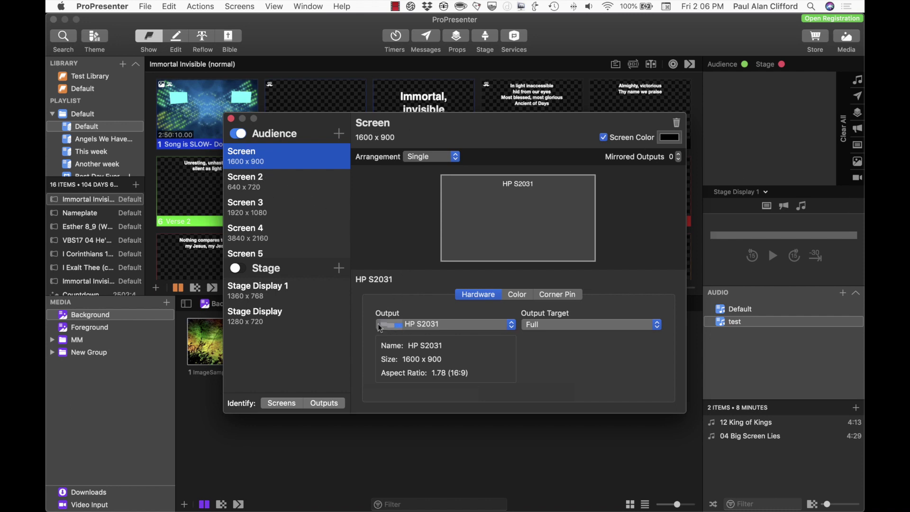
- Keep HP S2031 as the main screen's output and view Screen 2's placeholder settings
{"action": "left_click", "coordinate": [511, 330]}
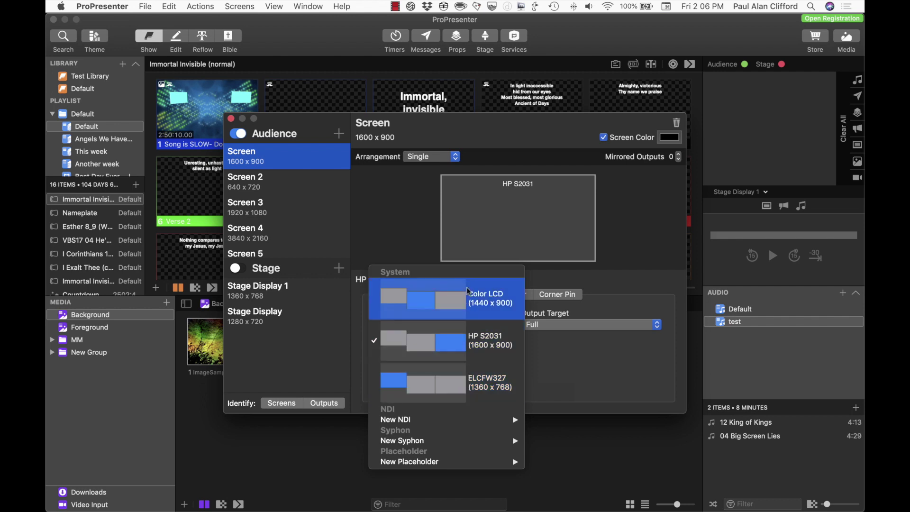
{"action": "left_click", "coordinate": [499, 346]}
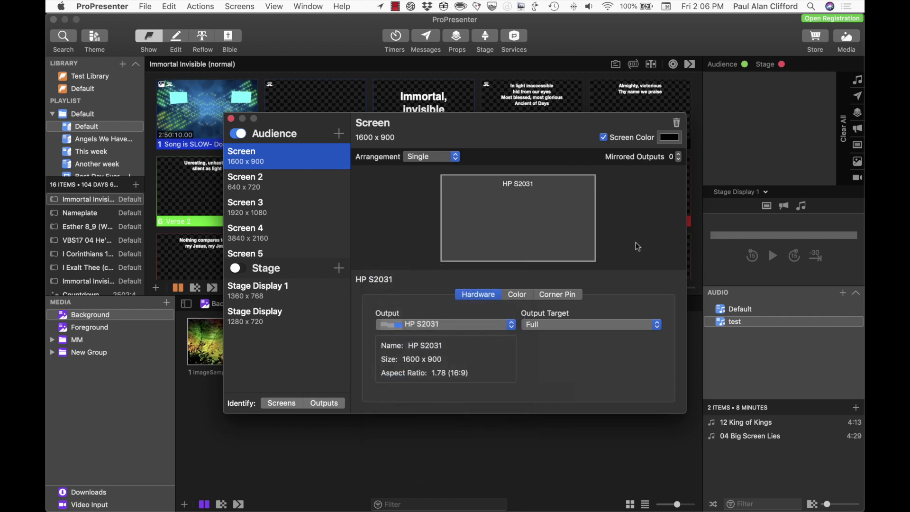
{"action": "left_click", "coordinate": [269, 178]}
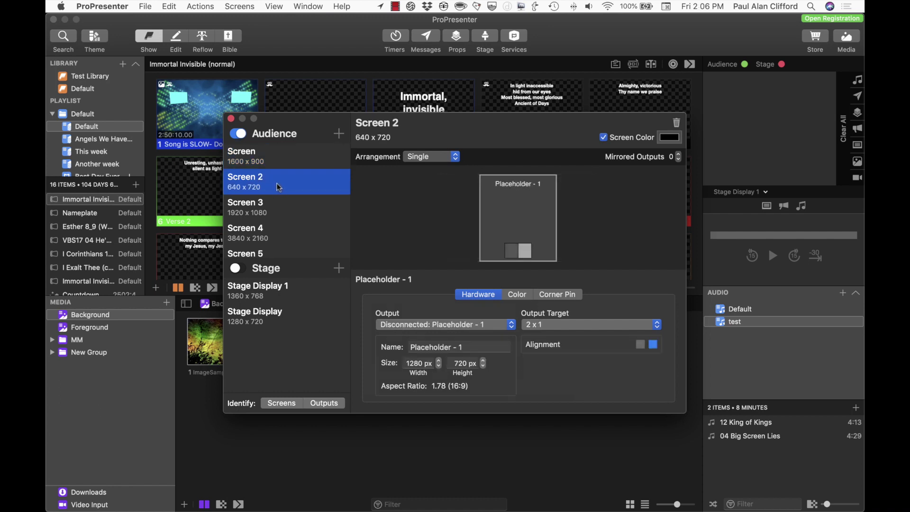
- Inspect Screen 3, Screen 4's Syphon output and Screen 5's NDI 1080p 59.94 output
{"action": "left_click", "coordinate": [258, 206]}
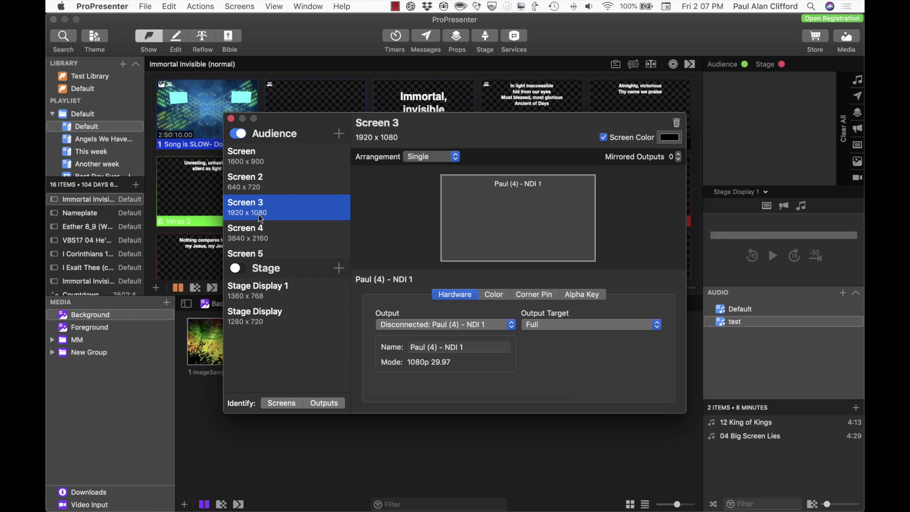
{"action": "left_click", "coordinate": [266, 233]}
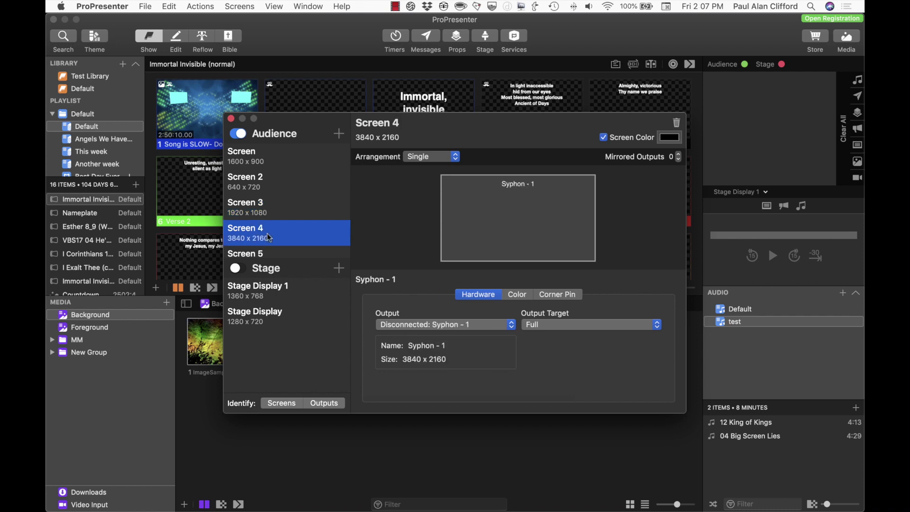
{"action": "scroll", "coordinate": [266, 232], "scroll_direction": "down", "scroll_amount": 2}
{"action": "left_click", "coordinate": [263, 243]}
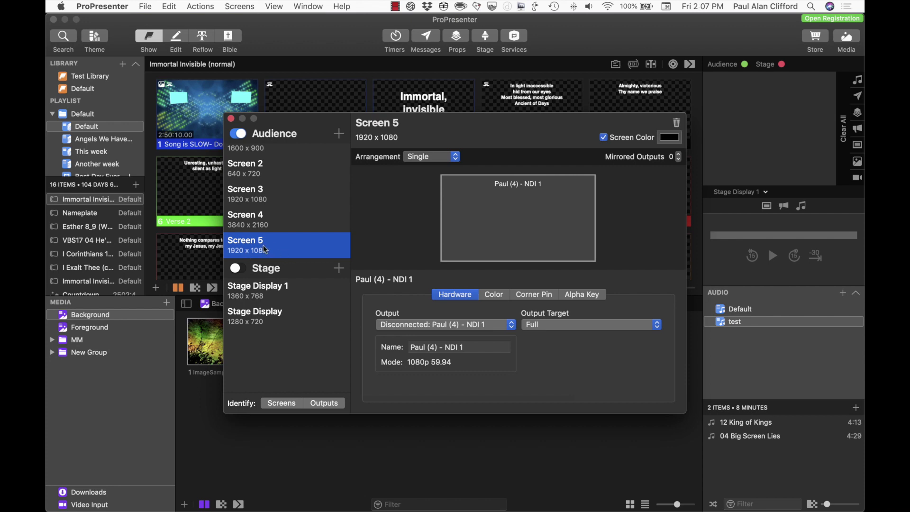
{"action": "scroll", "coordinate": [264, 246], "scroll_direction": "down", "scroll_amount": 1}
{"action": "scroll", "coordinate": [289, 173], "scroll_direction": "up", "scroll_amount": 2}
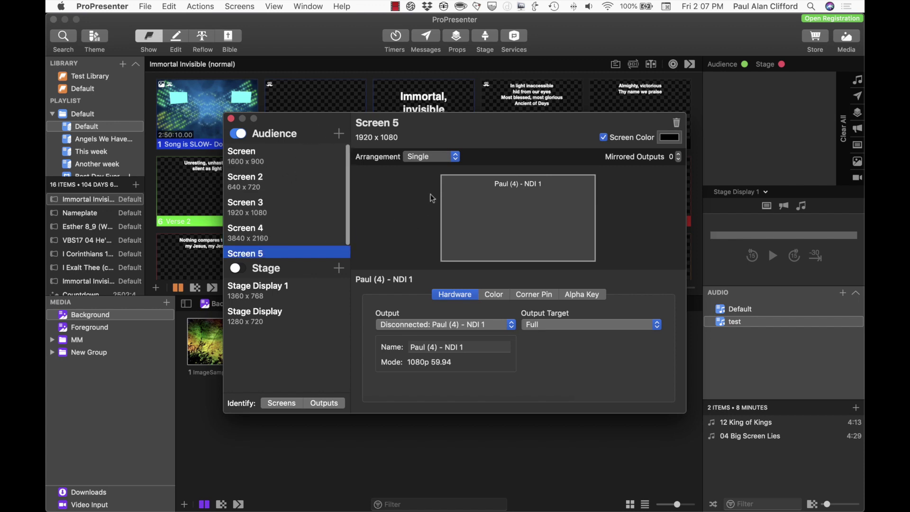
- Make the main screen a Grouped 1-row by 3-column arrangement totalling 4800 x 900
{"action": "left_click", "coordinate": [245, 162]}
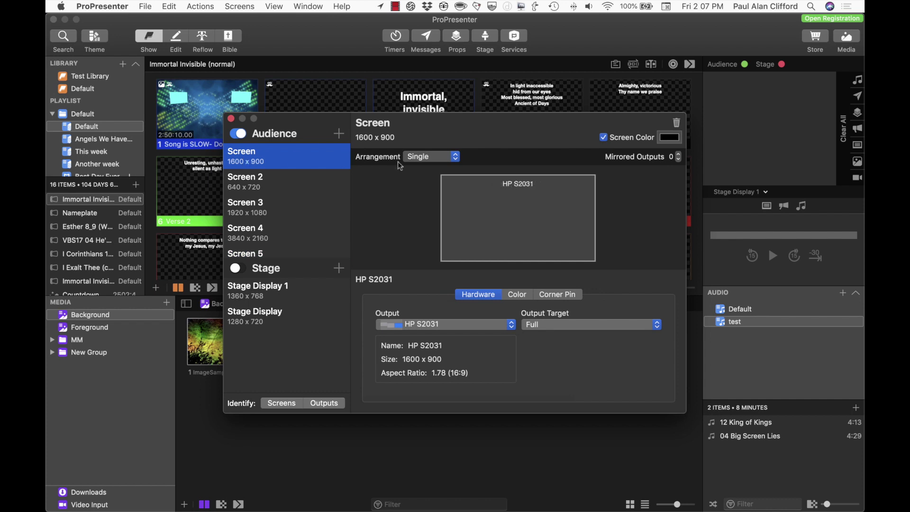
{"action": "left_click", "coordinate": [454, 157]}
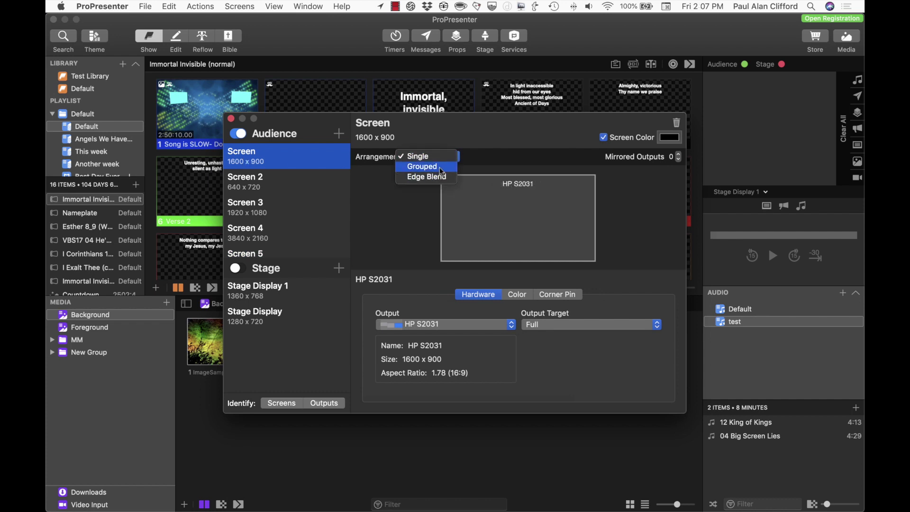
{"action": "left_click", "coordinate": [439, 166]}
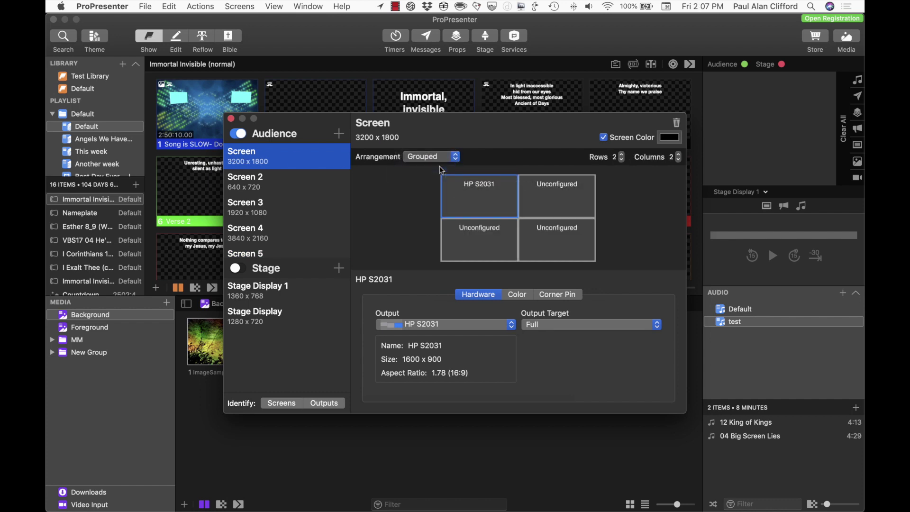
{"action": "left_click", "coordinate": [575, 205]}
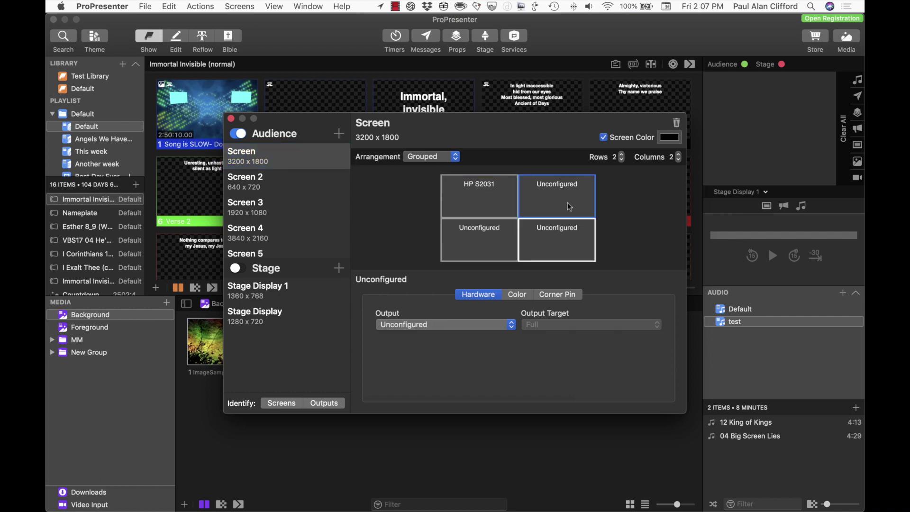
{"action": "left_click", "coordinate": [552, 246]}
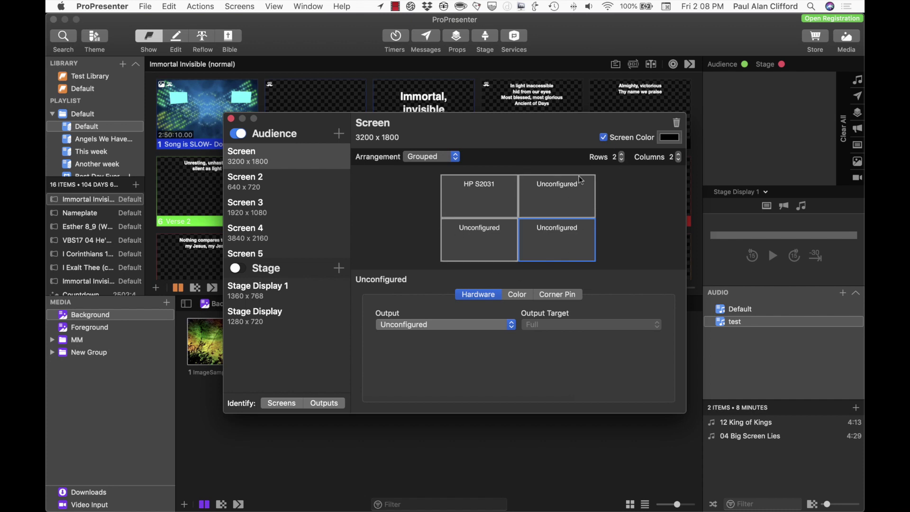
{"action": "left_click", "coordinate": [623, 154]}
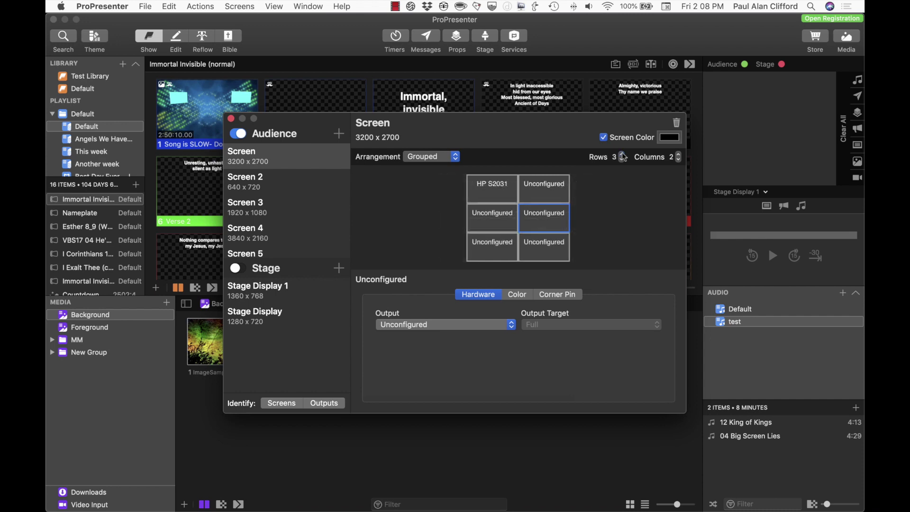
{"action": "left_click", "coordinate": [622, 160]}
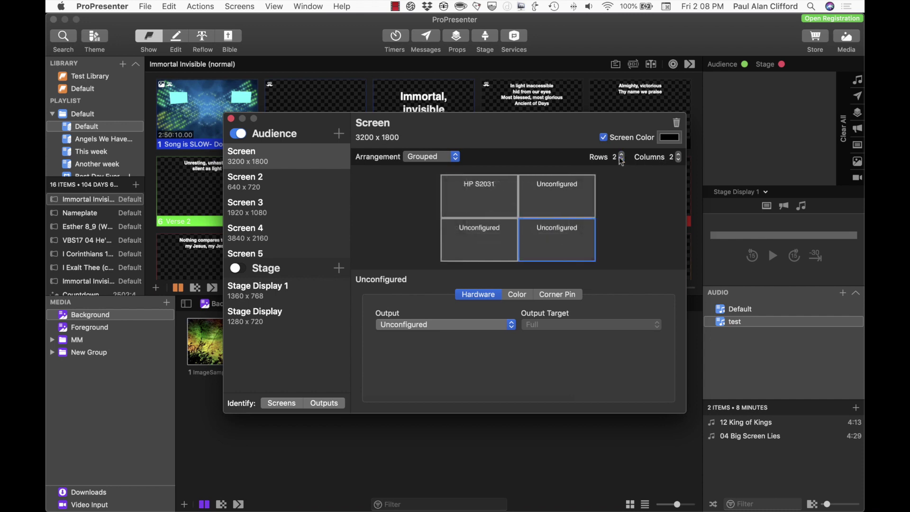
{"action": "left_click", "coordinate": [622, 160]}
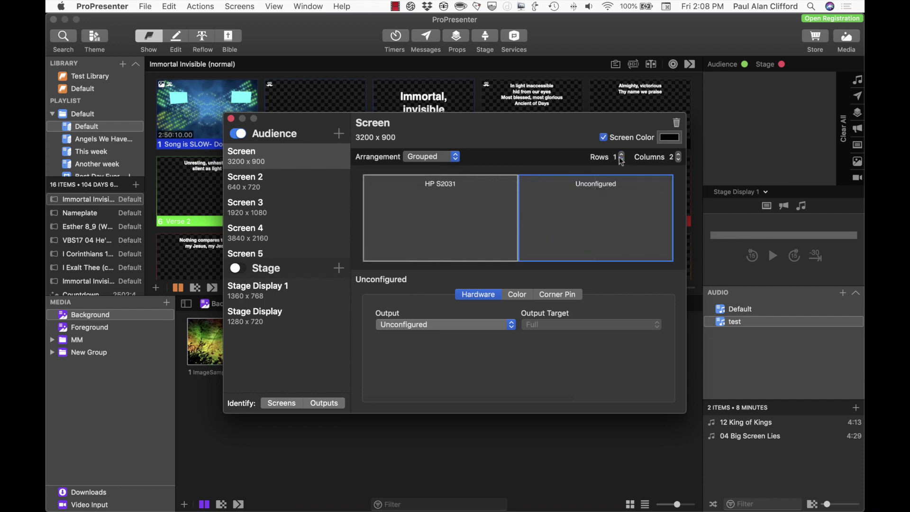
{"action": "left_click", "coordinate": [678, 155]}
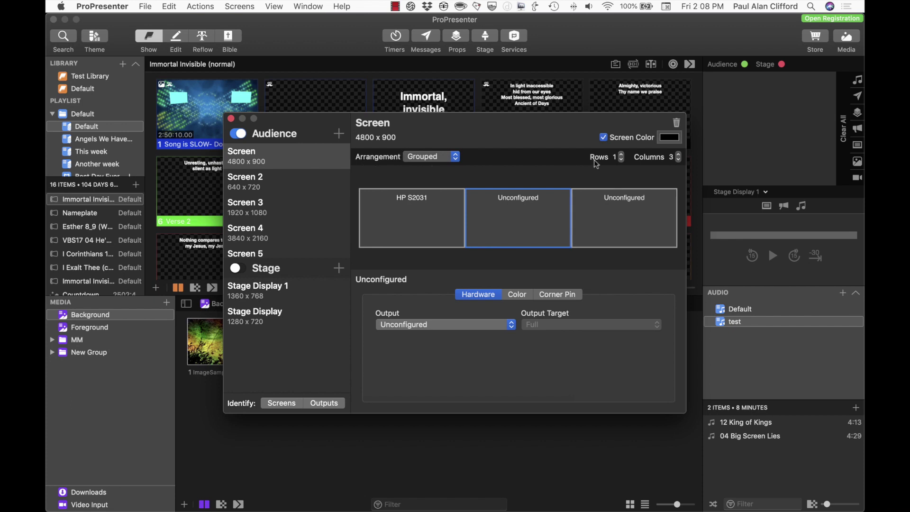
- Switch the main screen to Edge Blend with 4 devices, totalling 5920 x 900
{"action": "left_click", "coordinate": [456, 160]}
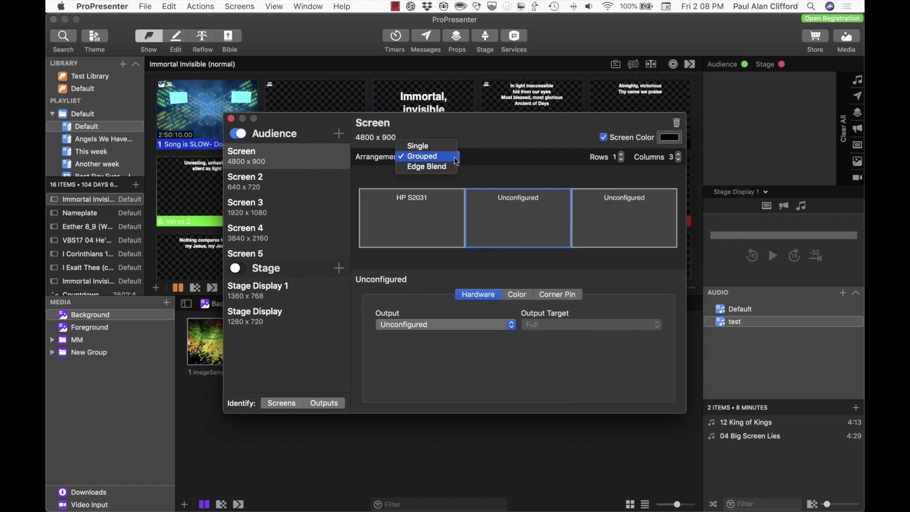
{"action": "left_click", "coordinate": [440, 168]}
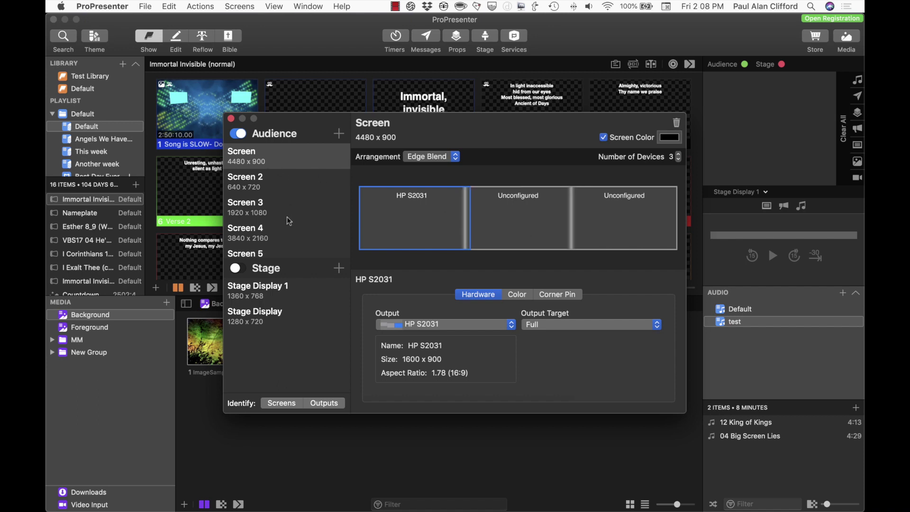
{"action": "scroll", "coordinate": [286, 225], "scroll_direction": "down", "scroll_amount": 2}
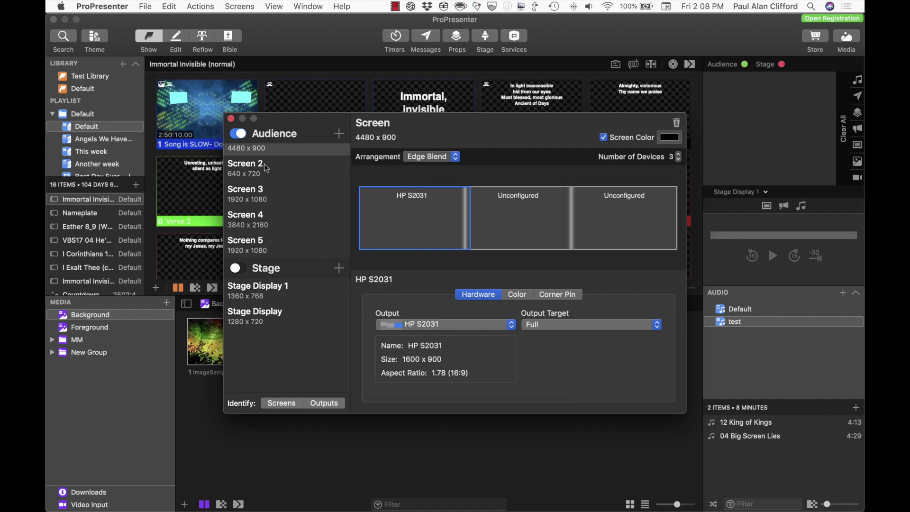
{"action": "scroll", "coordinate": [264, 164], "scroll_direction": "up", "scroll_amount": 1}
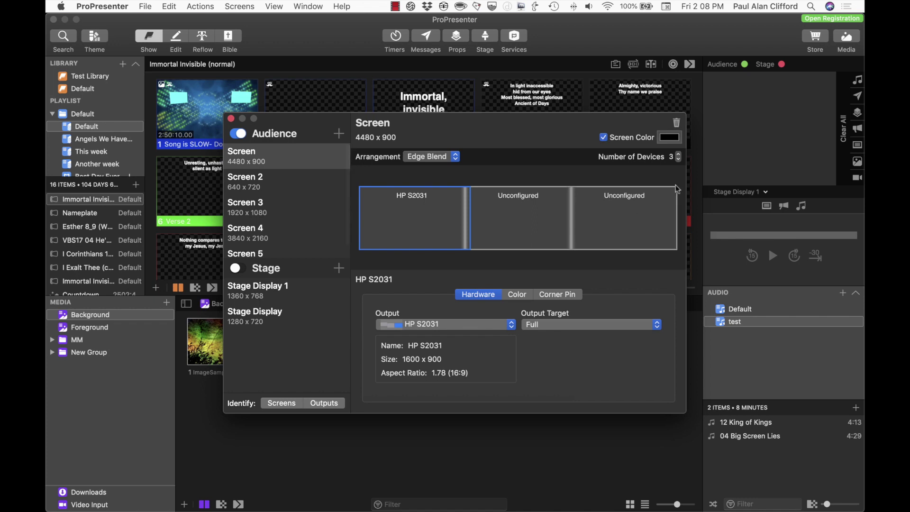
{"action": "left_click", "coordinate": [679, 160]}
{"action": "left_click", "coordinate": [678, 154]}
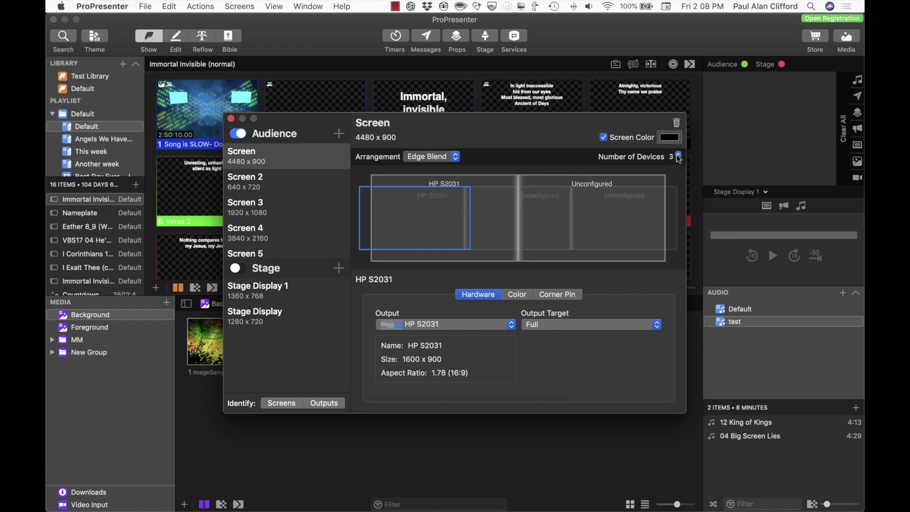
{"action": "left_click", "coordinate": [678, 154]}
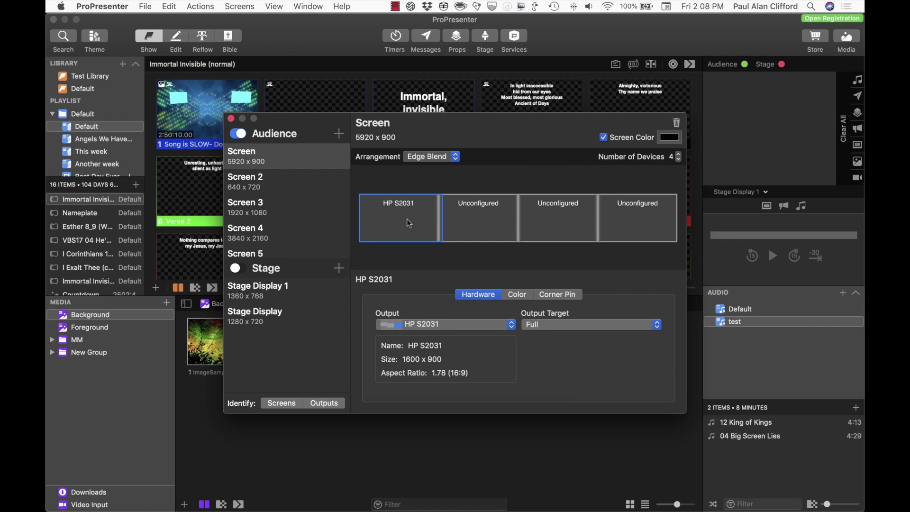
{"action": "left_click", "coordinate": [446, 158]}
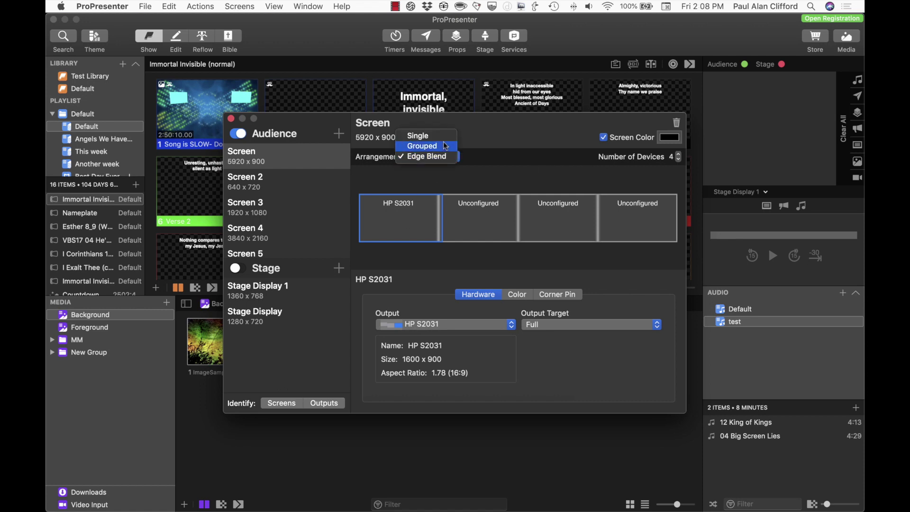
- Regroup the screen and send slot 2 to a new NDI 1080p 29.97 output
{"action": "left_click", "coordinate": [446, 146]}
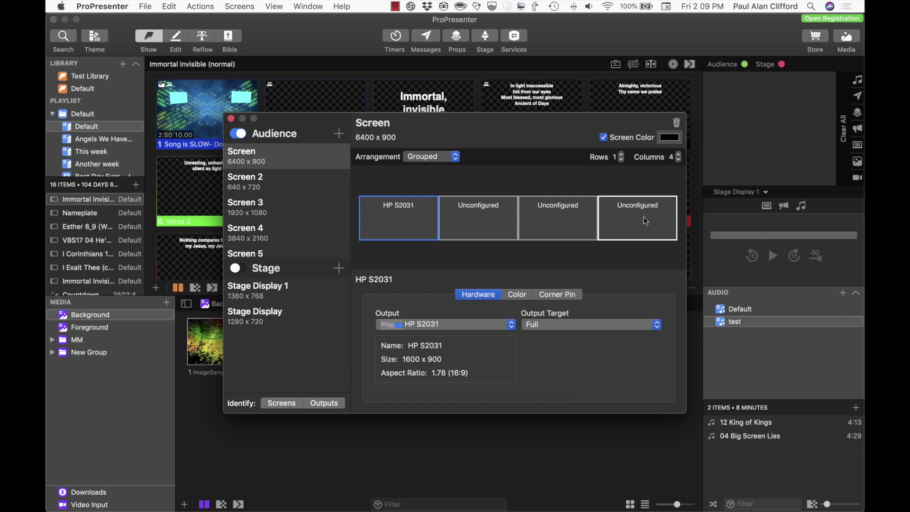
{"action": "left_click", "coordinate": [464, 219]}
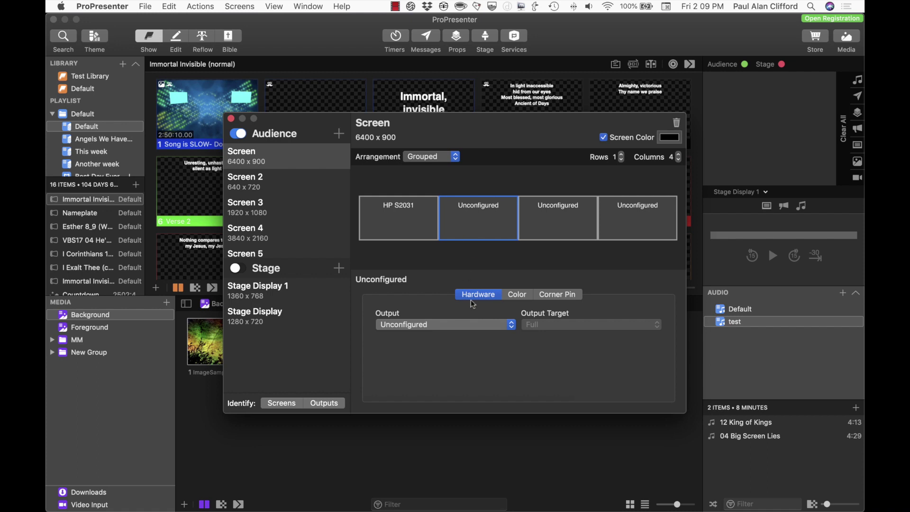
{"action": "left_click", "coordinate": [512, 324]}
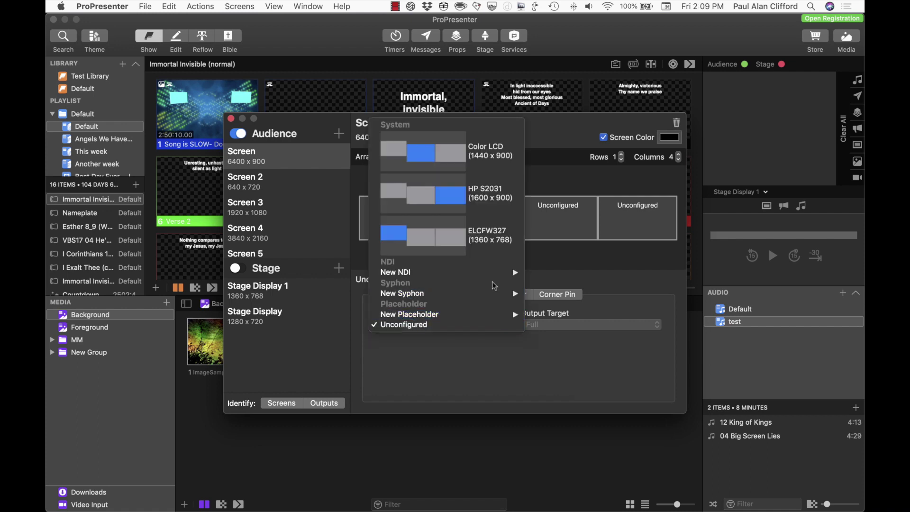
{"action": "mouse_move", "coordinate": [494, 275]}
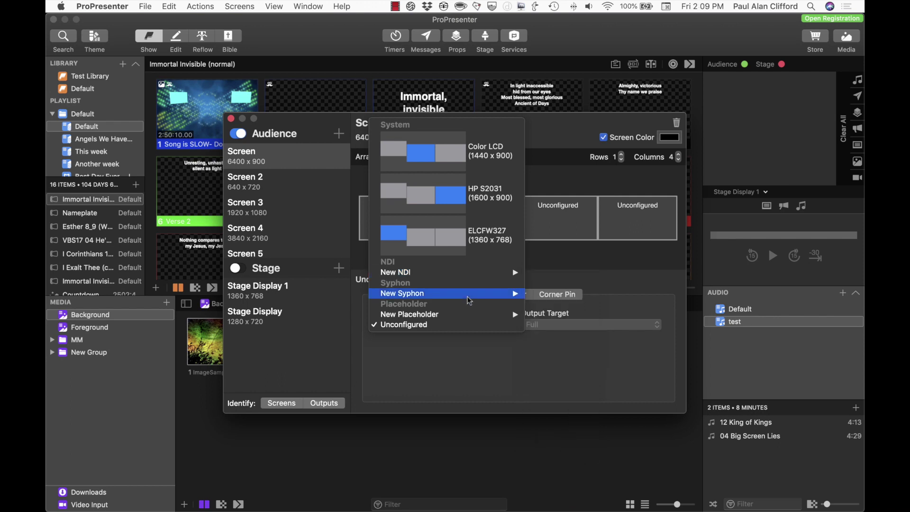
{"action": "mouse_move", "coordinate": [470, 300]}
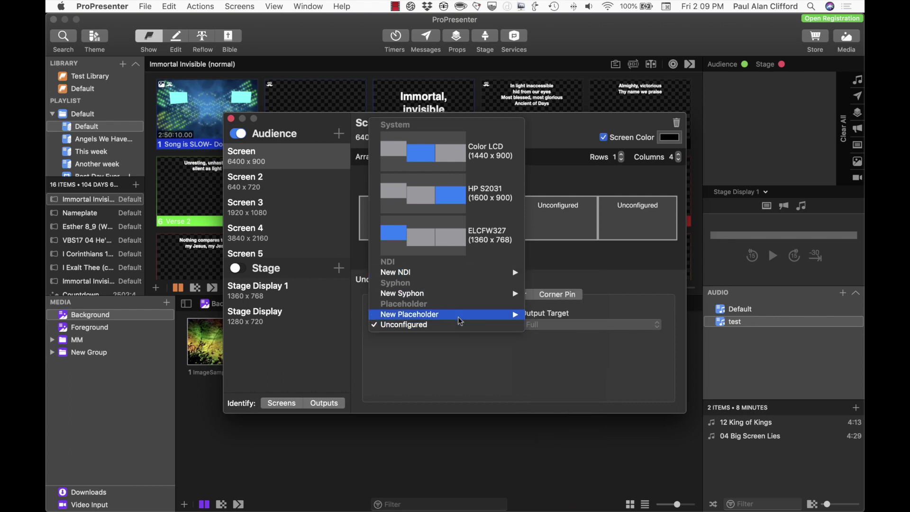
{"action": "mouse_move", "coordinate": [461, 321]}
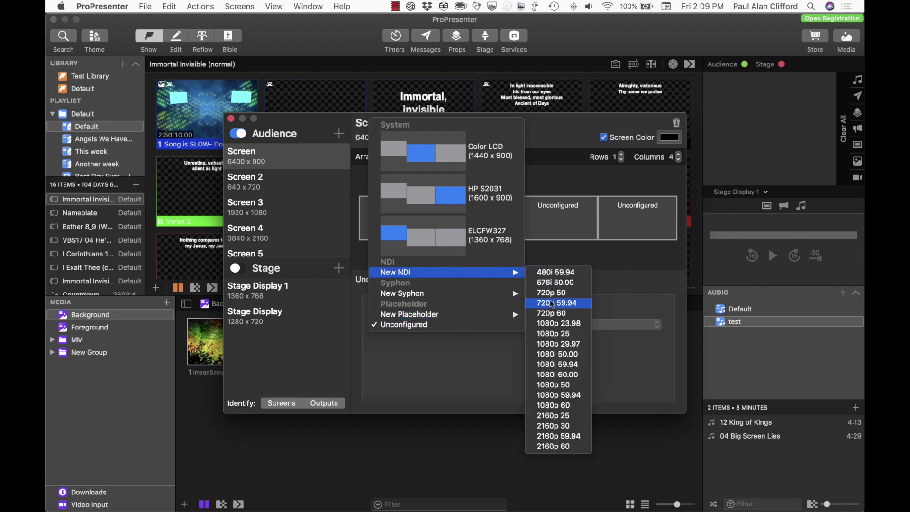
{"action": "left_click", "coordinate": [559, 344]}
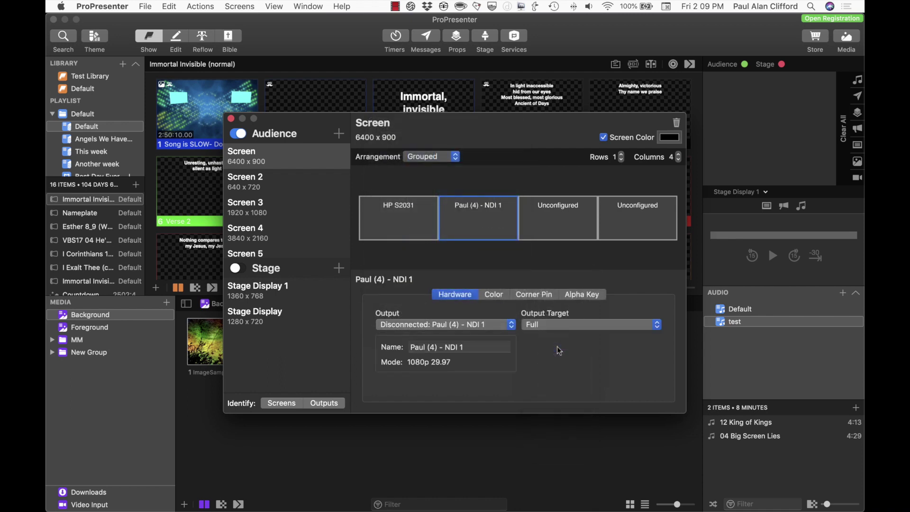
- Send slot 3 to a new 1280 x 720 Syphon output, then select slot 4
{"action": "left_click", "coordinate": [564, 209]}
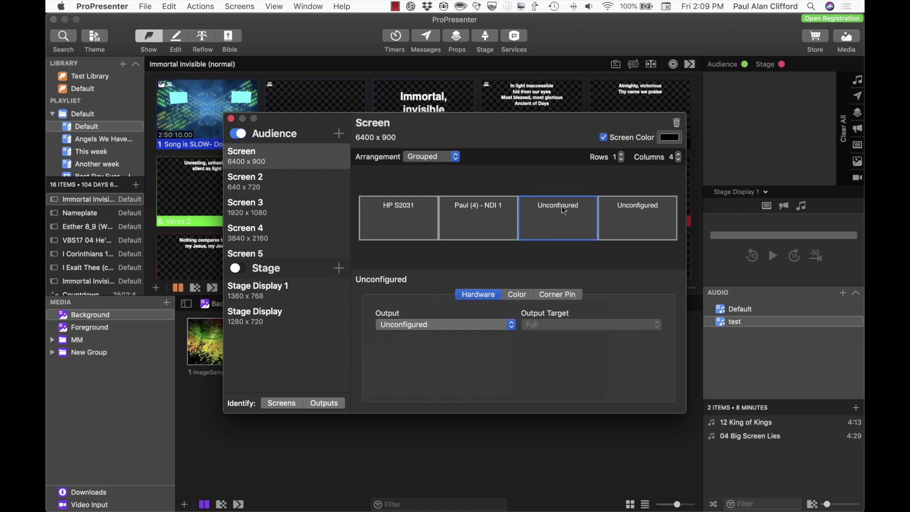
{"action": "left_click", "coordinate": [512, 325]}
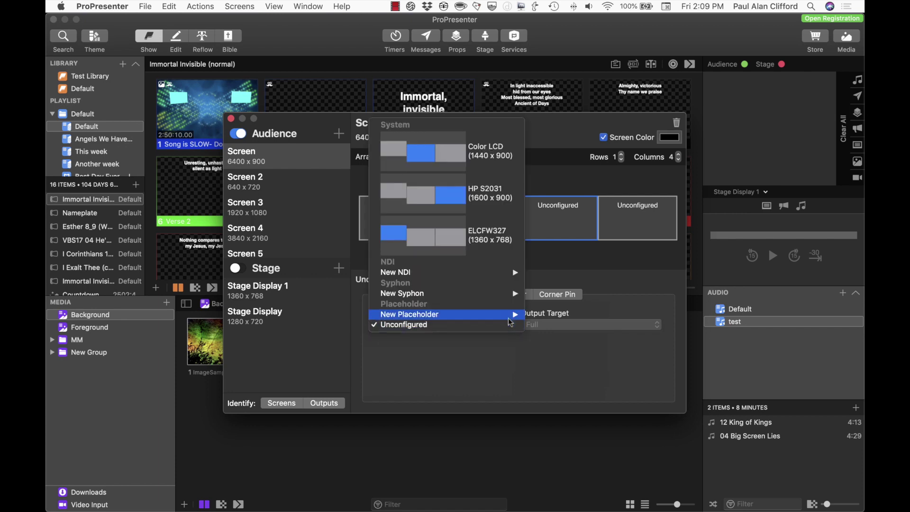
{"action": "mouse_move", "coordinate": [513, 296]}
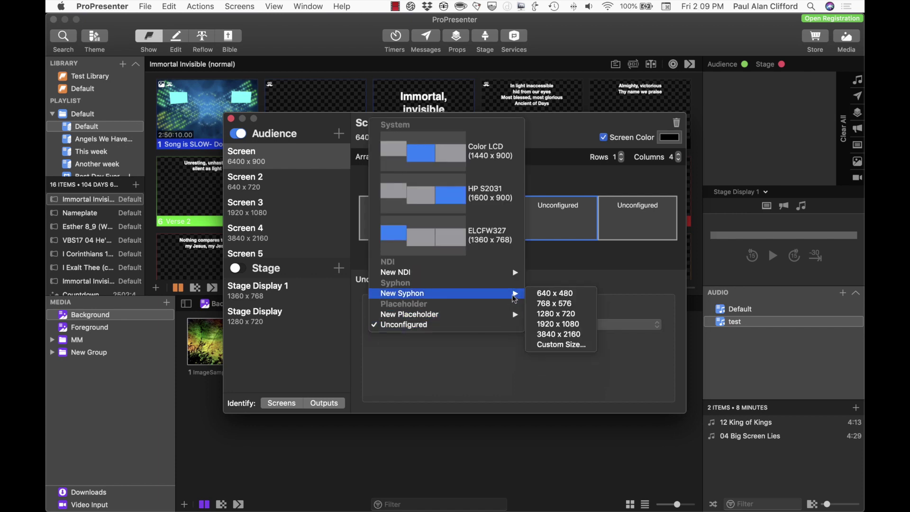
{"action": "left_click", "coordinate": [557, 314]}
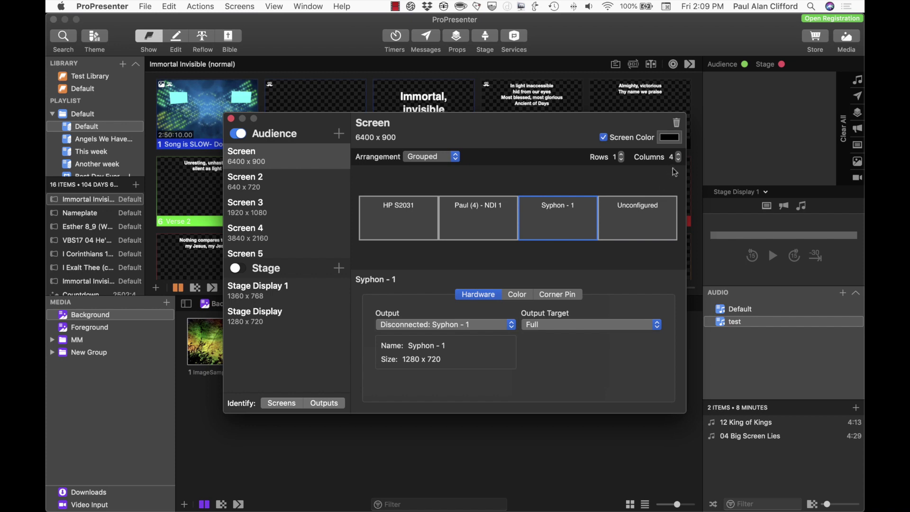
{"action": "left_click", "coordinate": [637, 223]}
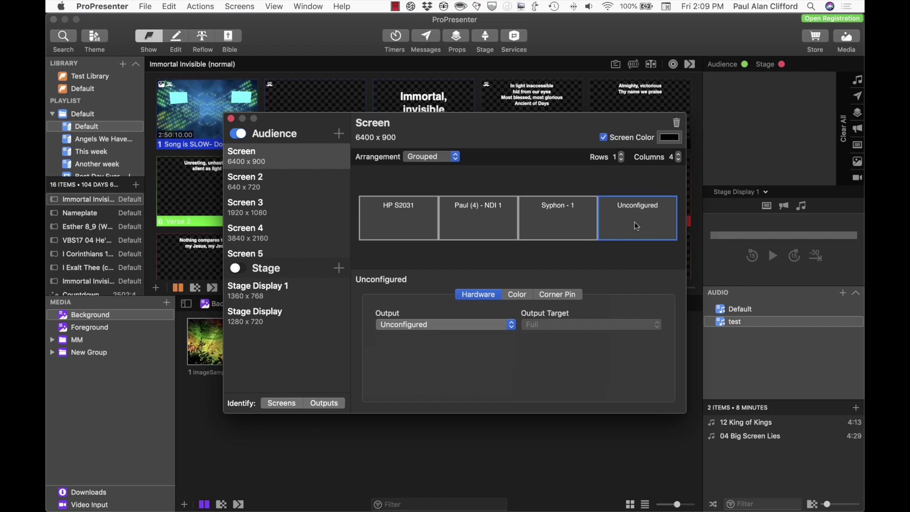
- Assign the ELCFW327 display to slot 4, reassigning it from its previous screen
{"action": "left_click", "coordinate": [503, 325]}
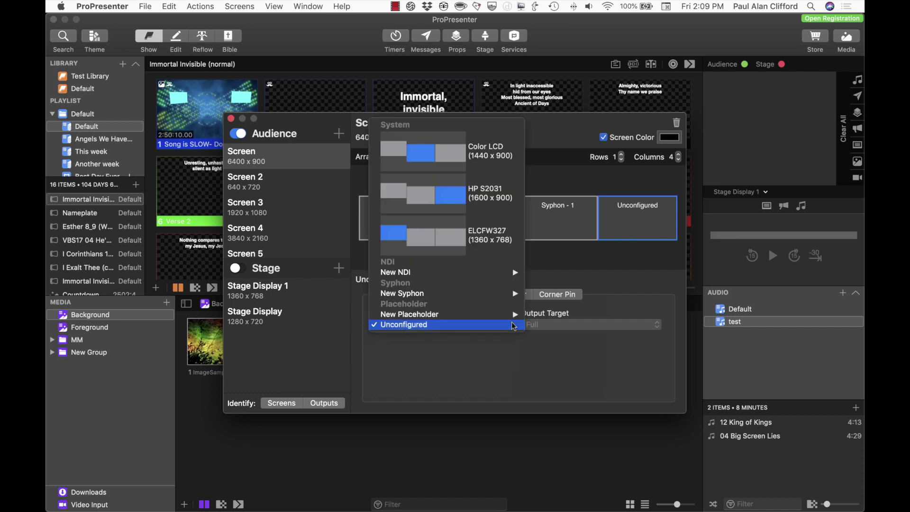
{"action": "left_click", "coordinate": [388, 248]}
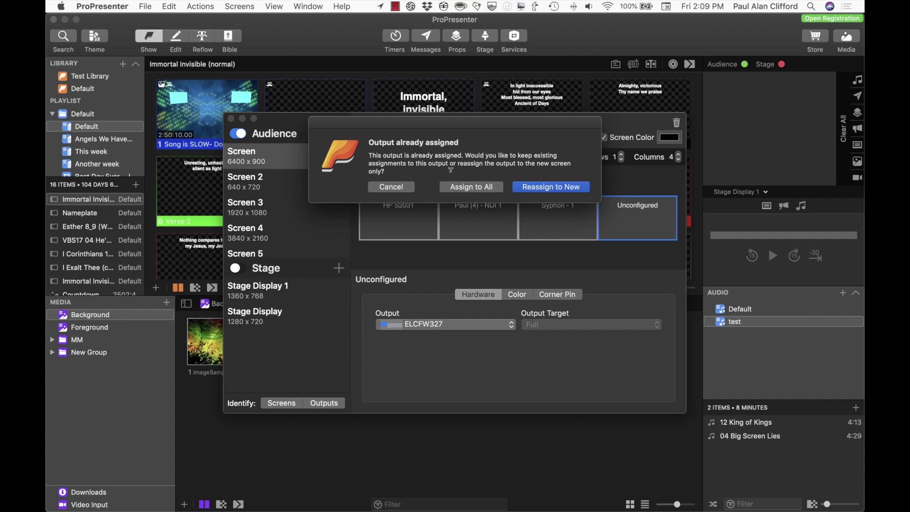
{"action": "left_click", "coordinate": [550, 187]}
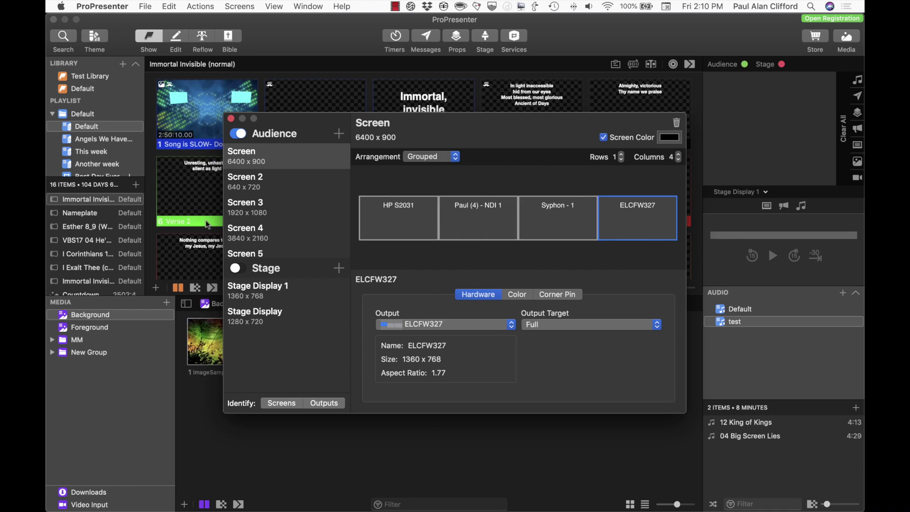
{"action": "scroll", "coordinate": [267, 217], "scroll_direction": "down", "scroll_amount": 1}
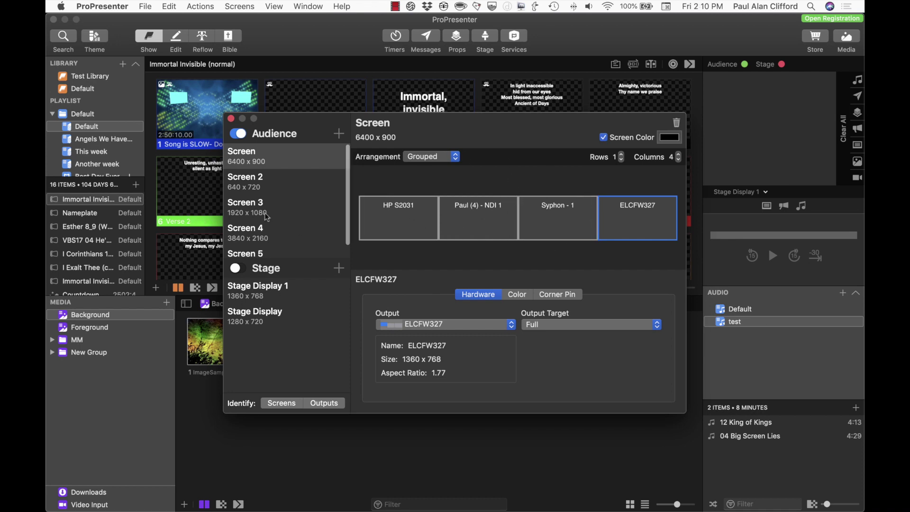
- Review Screens 2–5, ending on Stage Display 1's unconfigured 1360 x 768 output
{"action": "left_click", "coordinate": [263, 173]}
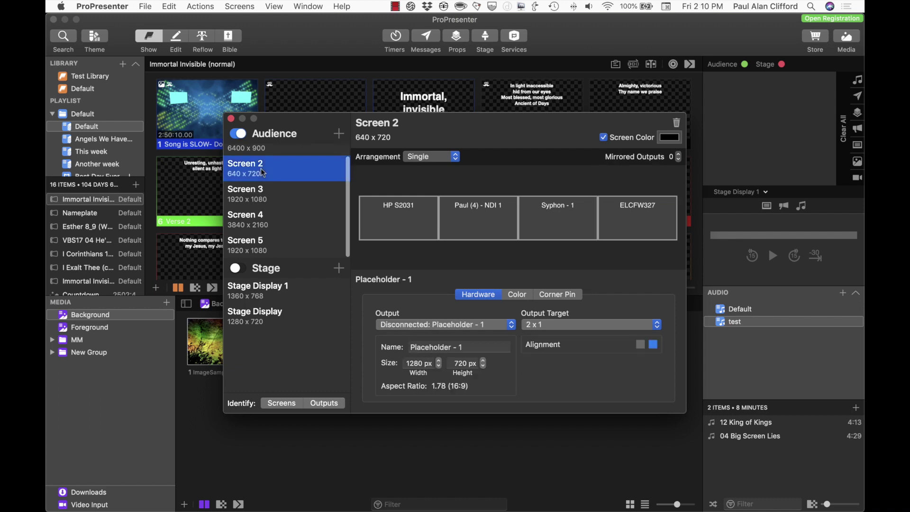
{"action": "left_click", "coordinate": [259, 194]}
{"action": "left_click", "coordinate": [259, 218]}
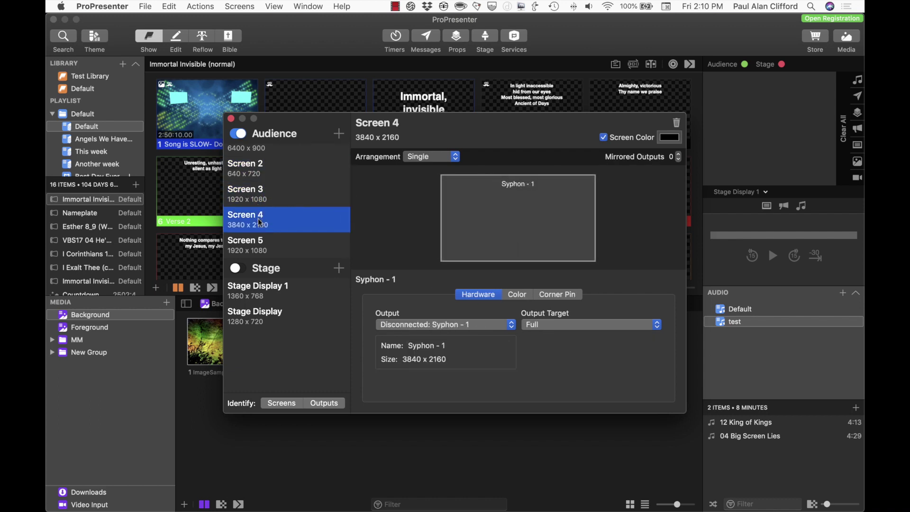
{"action": "left_click", "coordinate": [259, 243]}
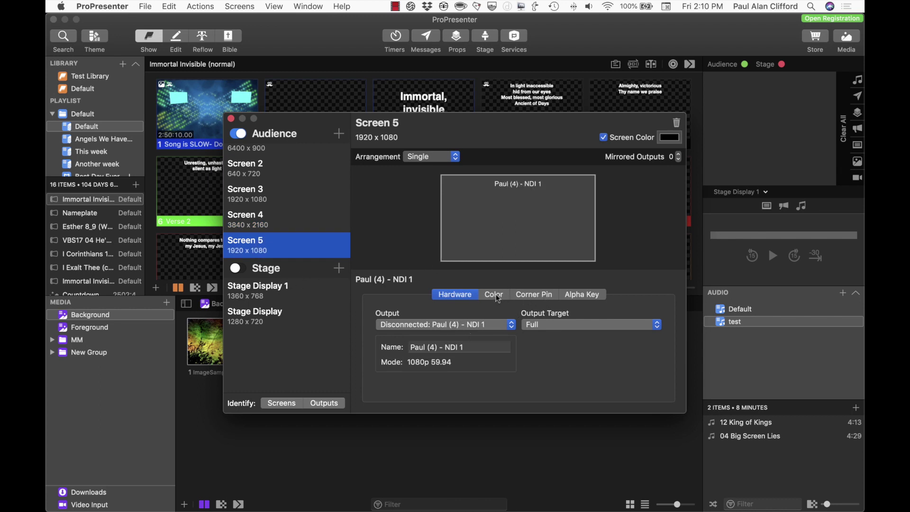
{"action": "left_click", "coordinate": [260, 292]}
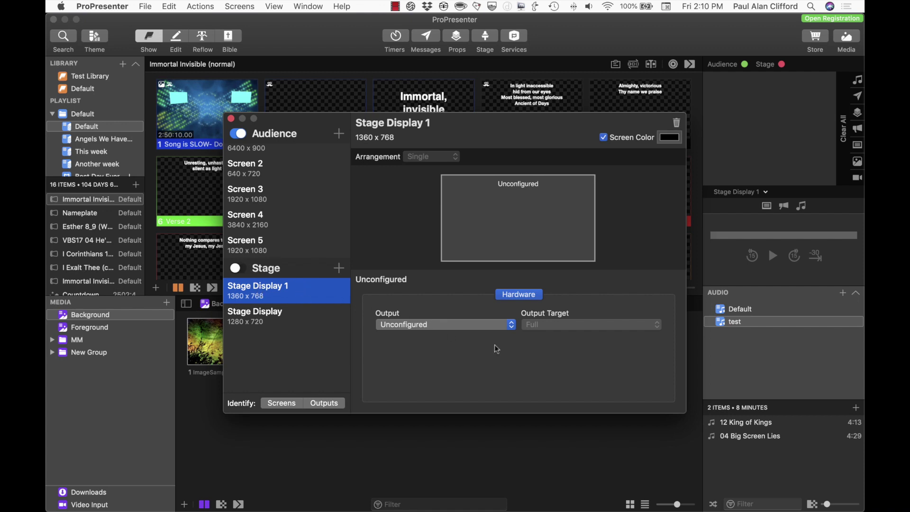
- Set Stage Display 1's output to the ELCFW327 monitor, reassigning it exclusively
{"action": "left_click", "coordinate": [512, 326]}
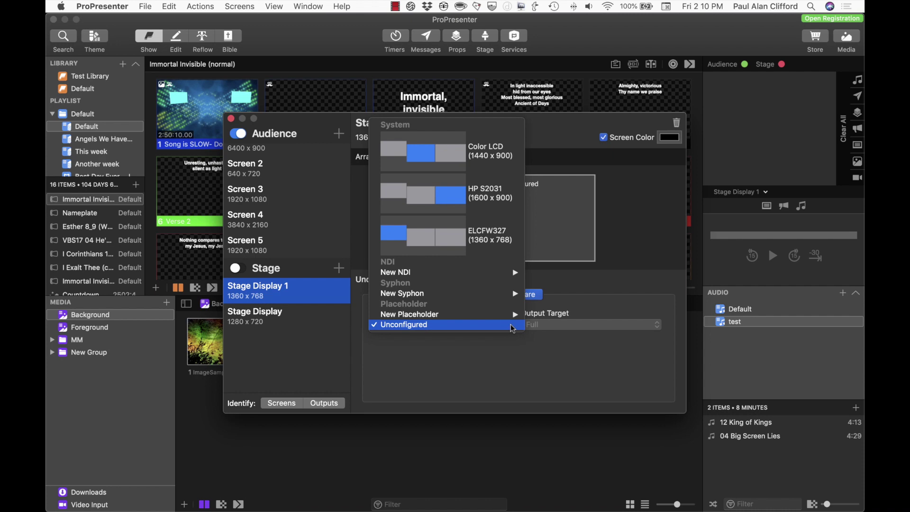
{"action": "left_click", "coordinate": [403, 233]}
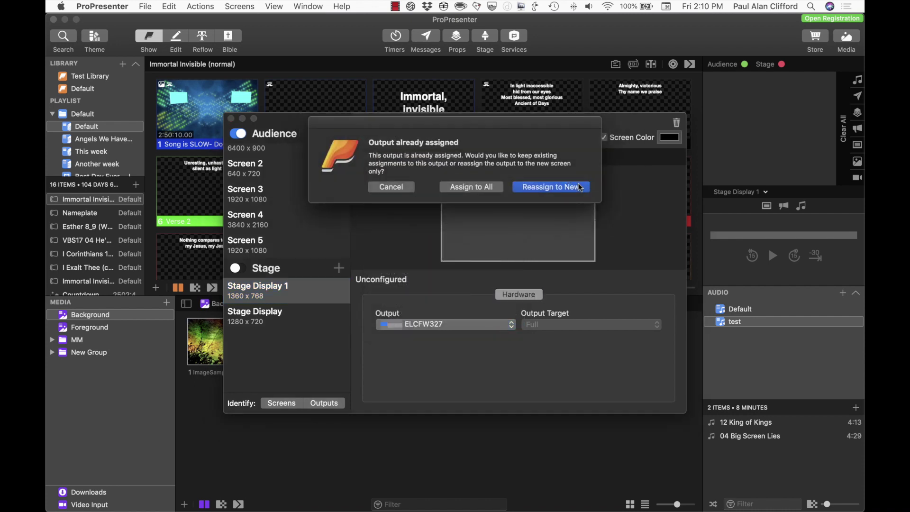
{"action": "left_click", "coordinate": [573, 187]}
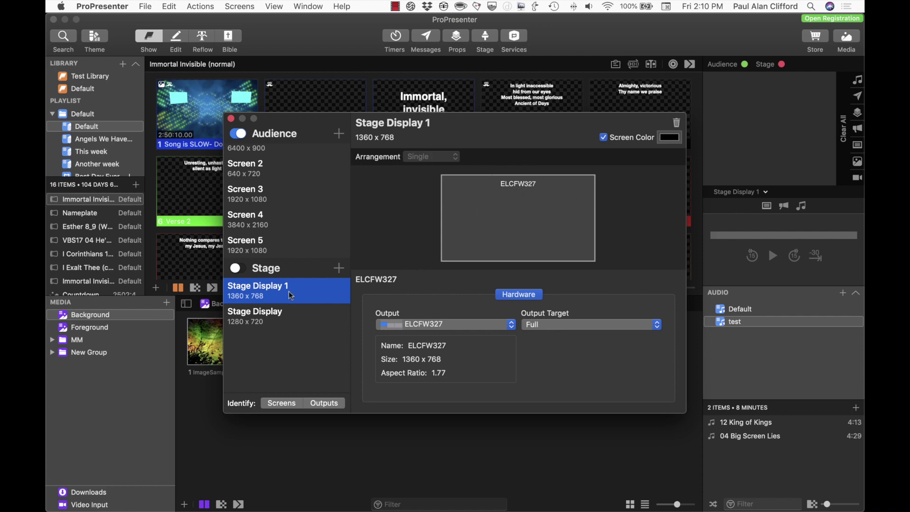
- Set Stage Display's output to the HP S2031 monitor, reassigning it exclusively
{"action": "left_click", "coordinate": [257, 317]}
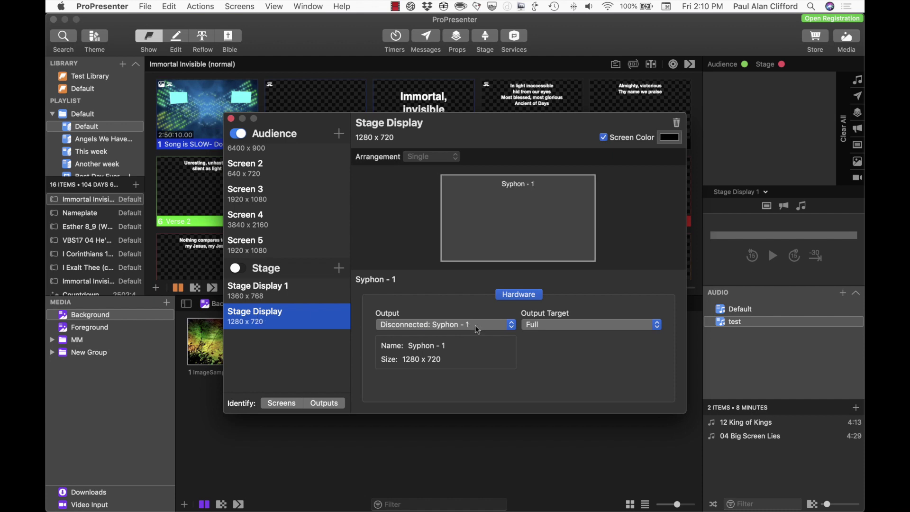
{"action": "left_click", "coordinate": [512, 325]}
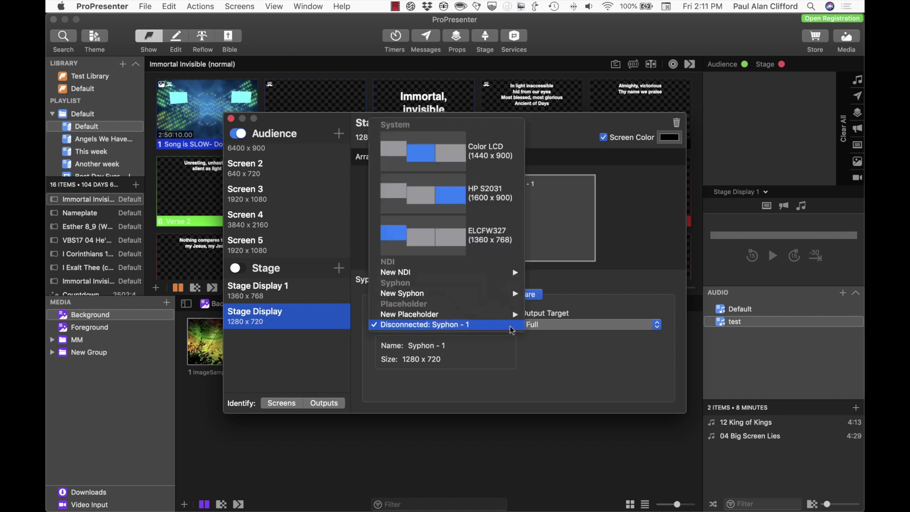
{"action": "left_click", "coordinate": [477, 200]}
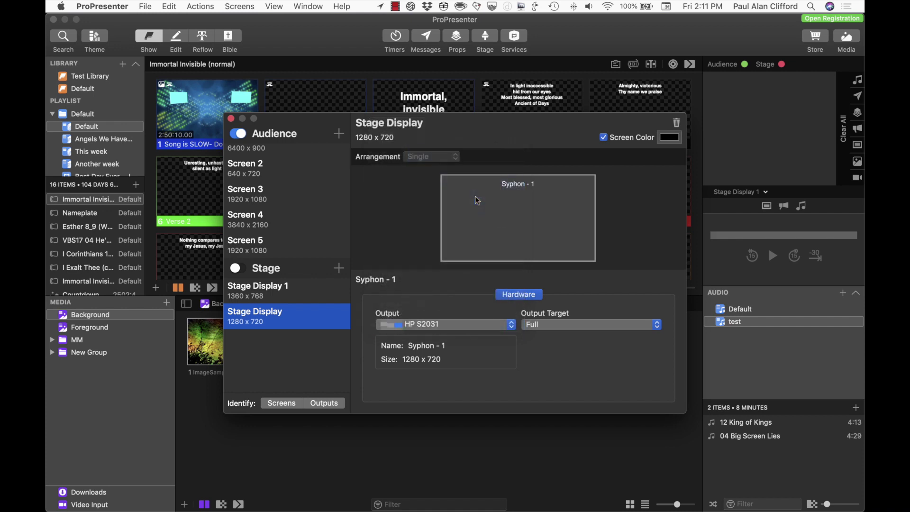
{"action": "left_click", "coordinate": [574, 188]}
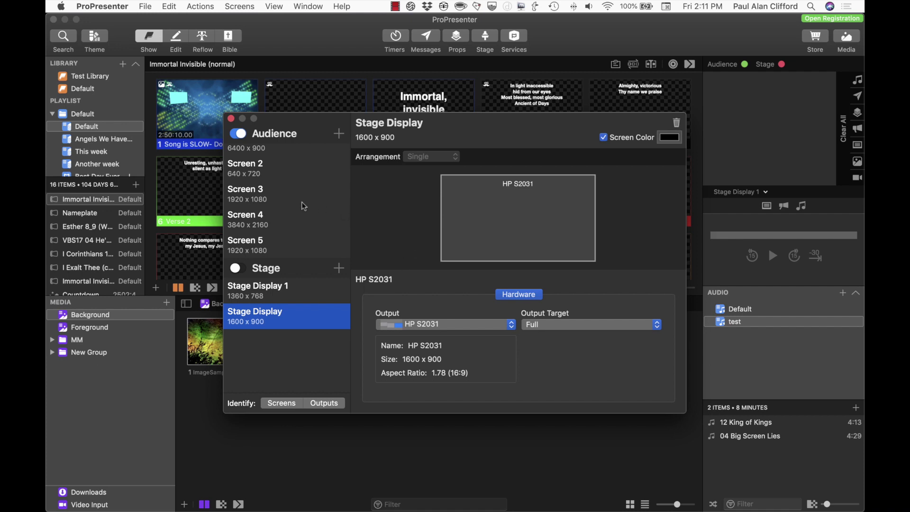
- Review output settings of Screen 3, Stage Display 1 (ELCFW327) and Stage Display (HP S2031)
{"action": "scroll", "coordinate": [293, 210], "scroll_direction": "up", "scroll_amount": 1}
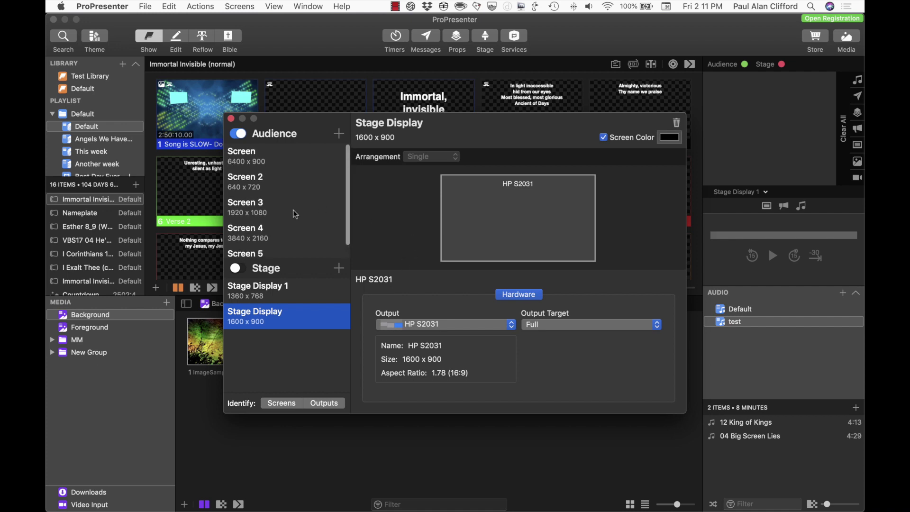
{"action": "left_click", "coordinate": [266, 208]}
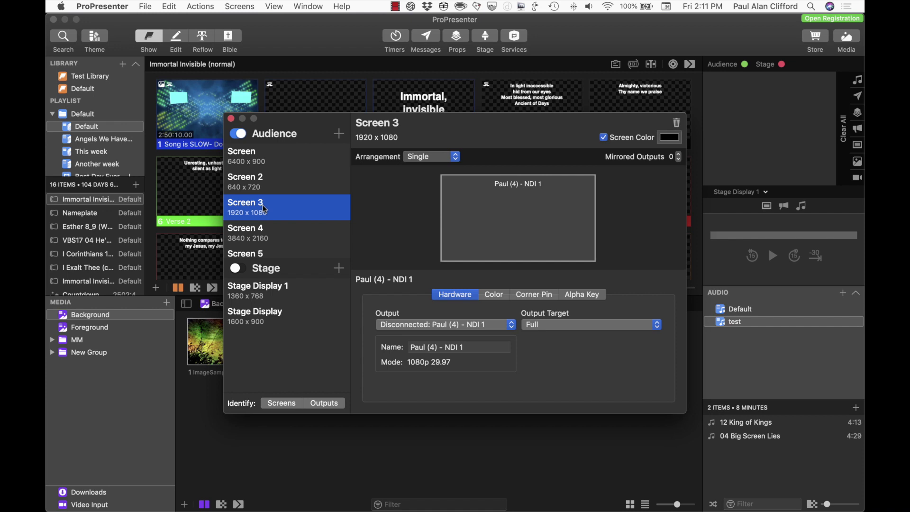
{"action": "scroll", "coordinate": [298, 240], "scroll_direction": "down", "scroll_amount": 2}
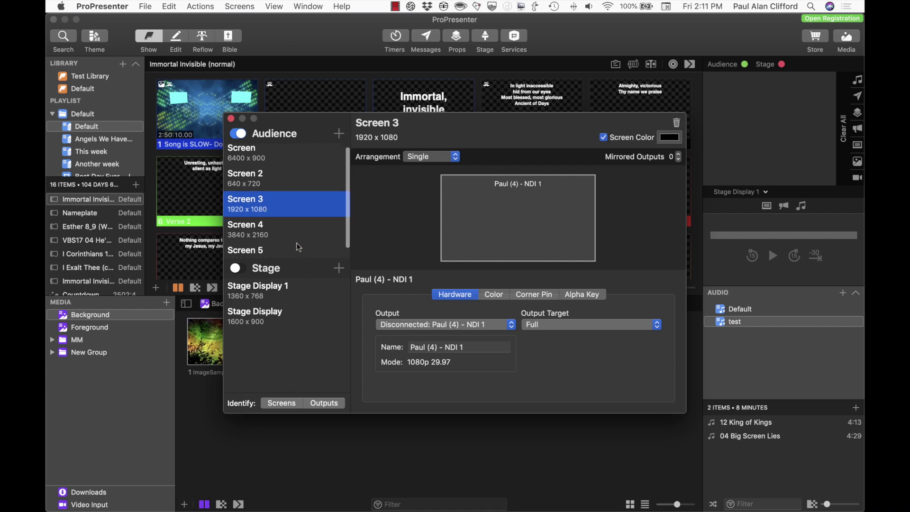
{"action": "left_click", "coordinate": [280, 291]}
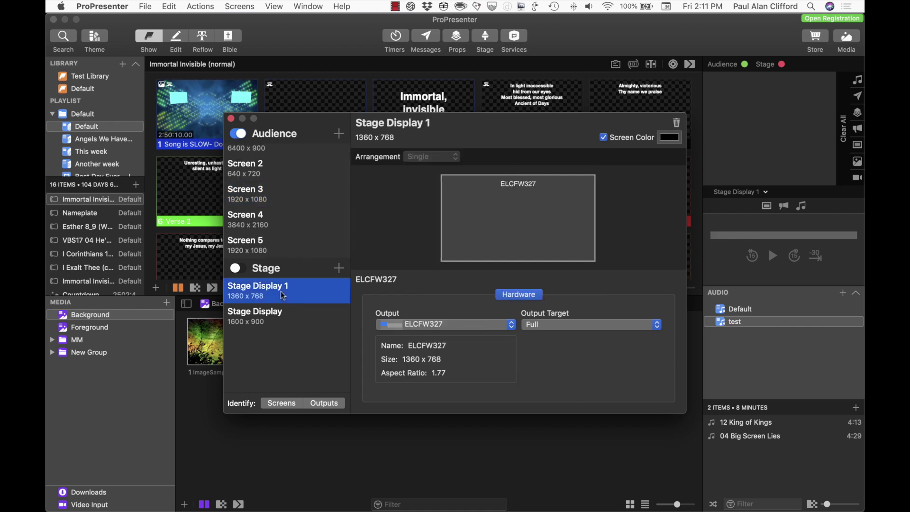
{"action": "left_click", "coordinate": [275, 325]}
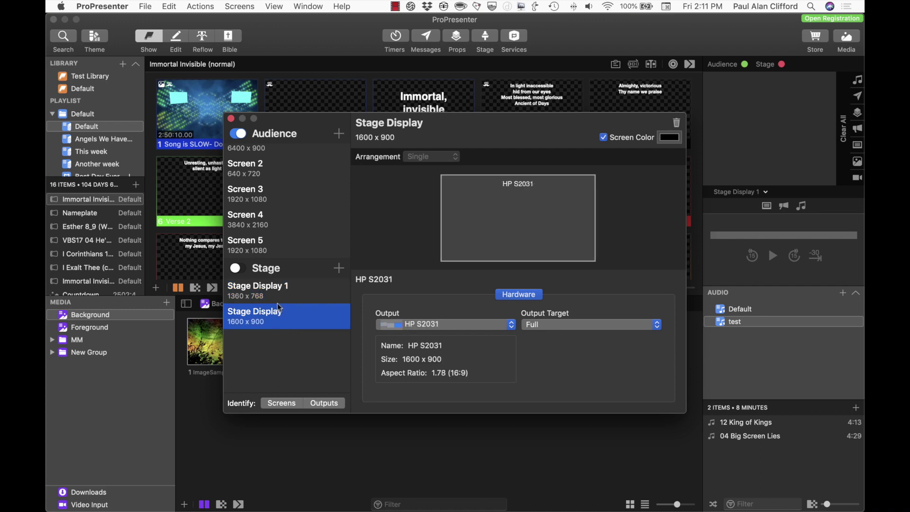
{"action": "left_click", "coordinate": [287, 291]}
{"action": "left_click", "coordinate": [285, 322]}
{"action": "left_click", "coordinate": [288, 291]}
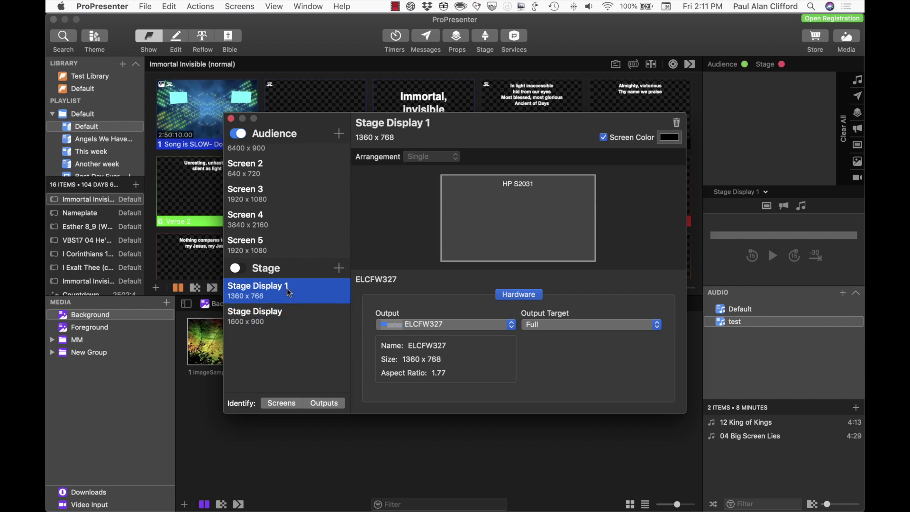
{"action": "left_click", "coordinate": [284, 318]}
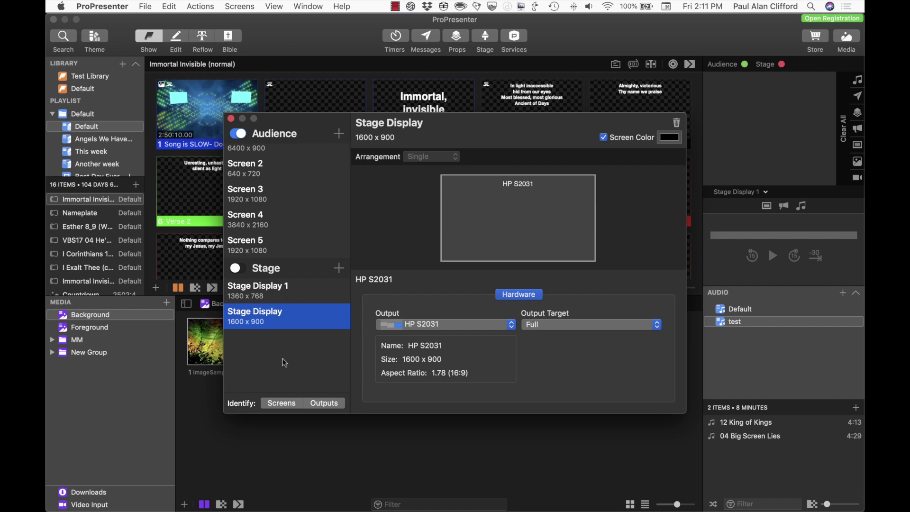
- Turn on Identify: Screens, toggle the Stage screens on then off again, and reselect Stage Display 1
{"action": "left_click", "coordinate": [284, 404]}
{"action": "left_click", "coordinate": [237, 269]}
{"action": "key", "text": "super+alt+2"}
{"action": "left_click", "coordinate": [522, 243]}
{"action": "left_click", "coordinate": [294, 291]}
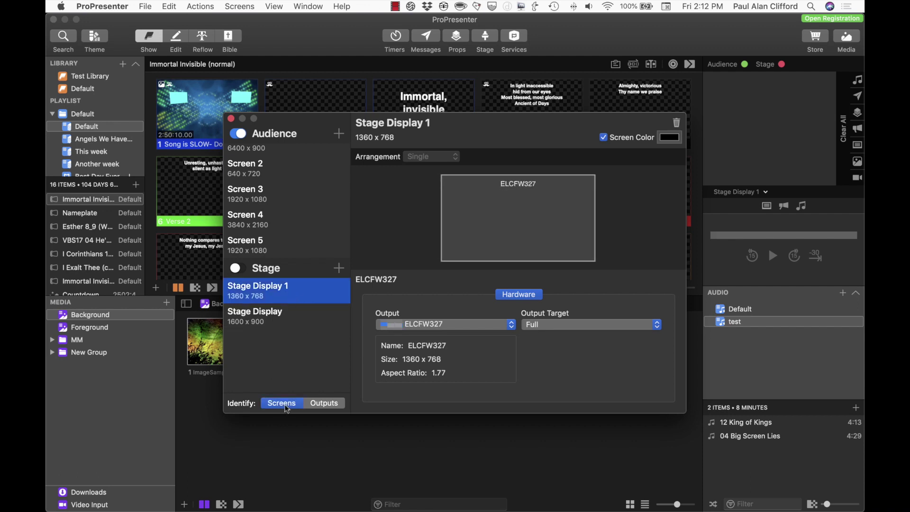
- Switch identification to Outputs, turn the Stage screens on, and view Stage Display 1's output target layouts
{"action": "left_click", "coordinate": [334, 403]}
{"action": "left_click", "coordinate": [237, 269]}
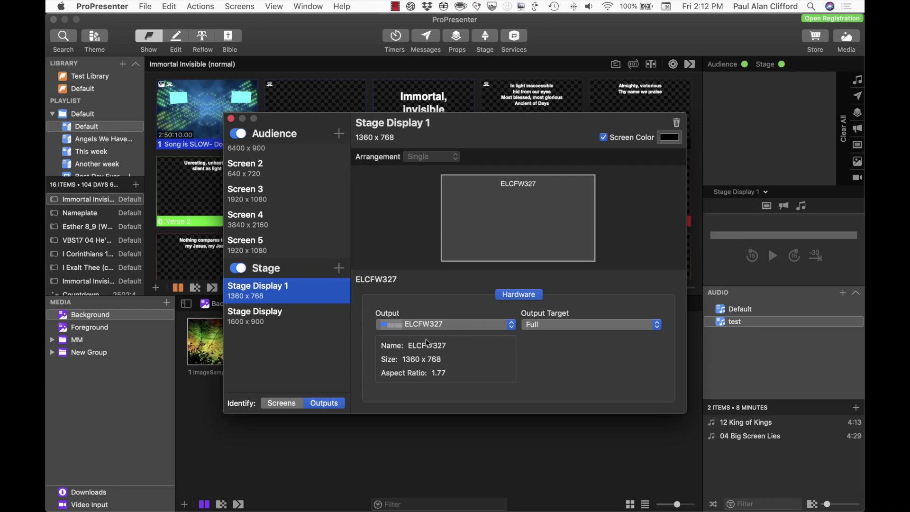
{"action": "left_click", "coordinate": [656, 326]}
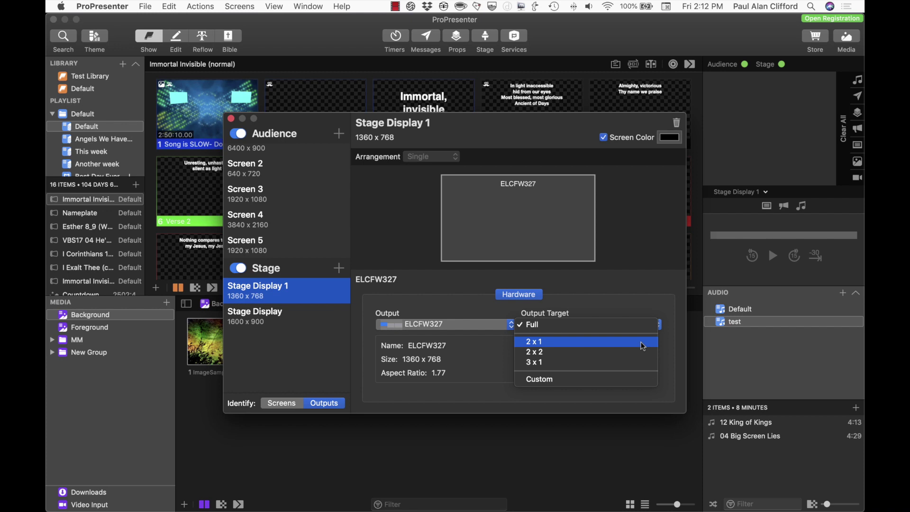
- Dismiss Stage Display 1's Output Target list with Full still checked
{"action": "left_click", "coordinate": [652, 295]}
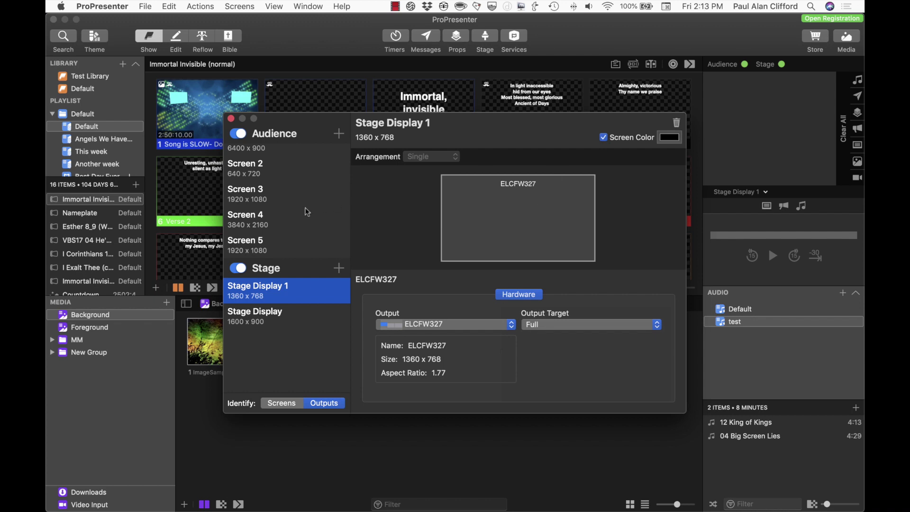
- Remove Screen 5 with Backspace and Screen 4 with the trash icon, then recheck both stage displays
{"action": "left_click", "coordinate": [250, 246]}
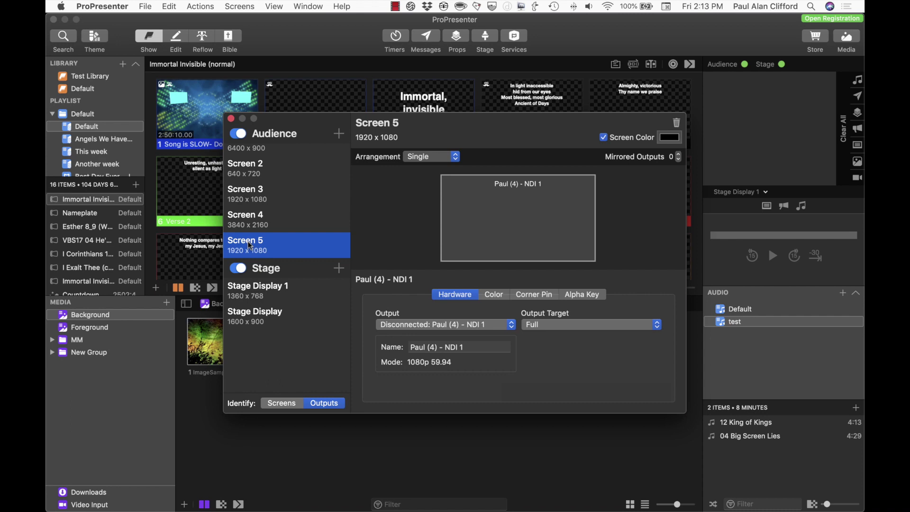
{"action": "key", "text": "BackSpace"}
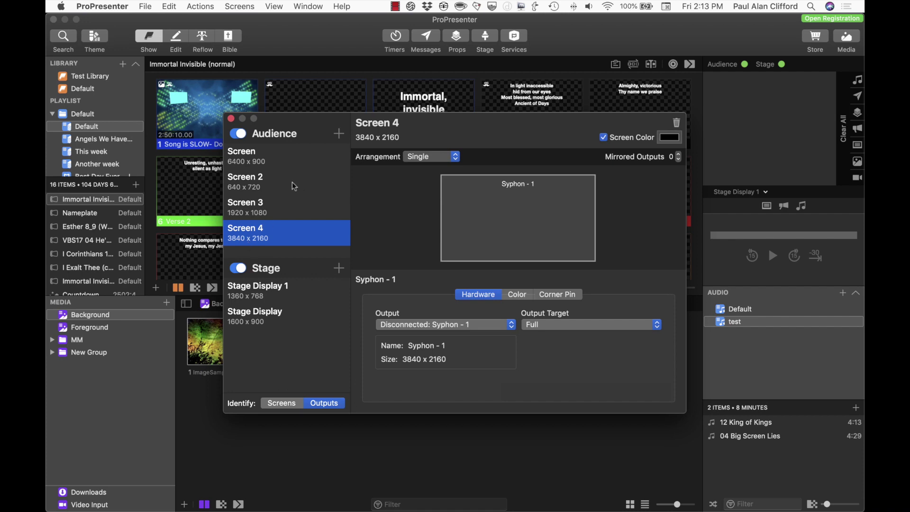
{"action": "left_click", "coordinate": [677, 125]}
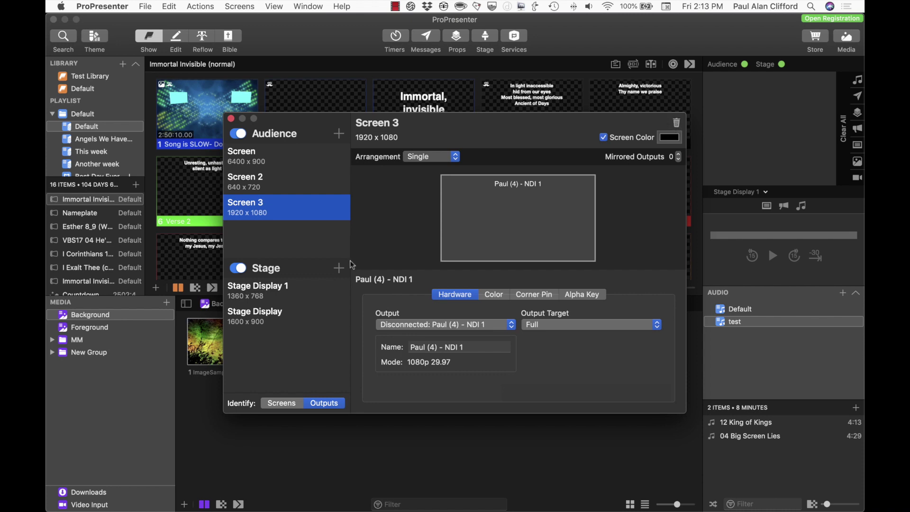
{"action": "left_click", "coordinate": [271, 318]}
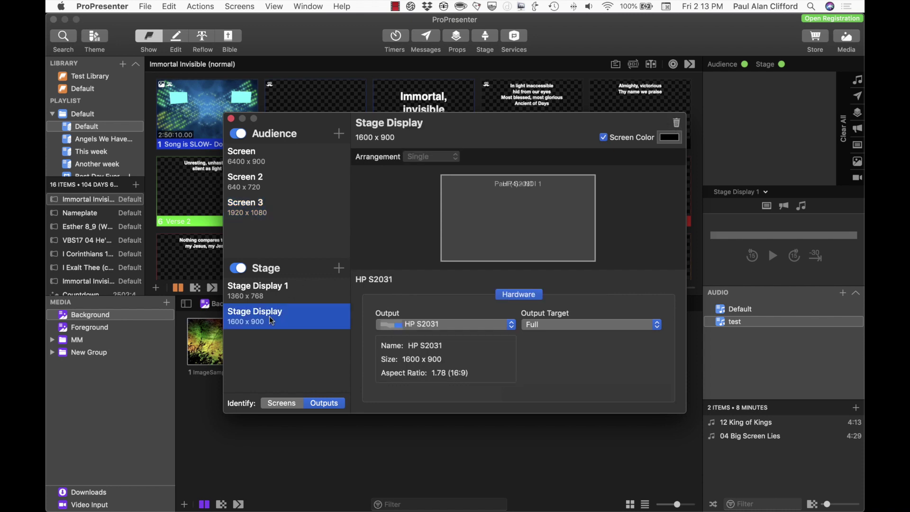
{"action": "left_click", "coordinate": [279, 290]}
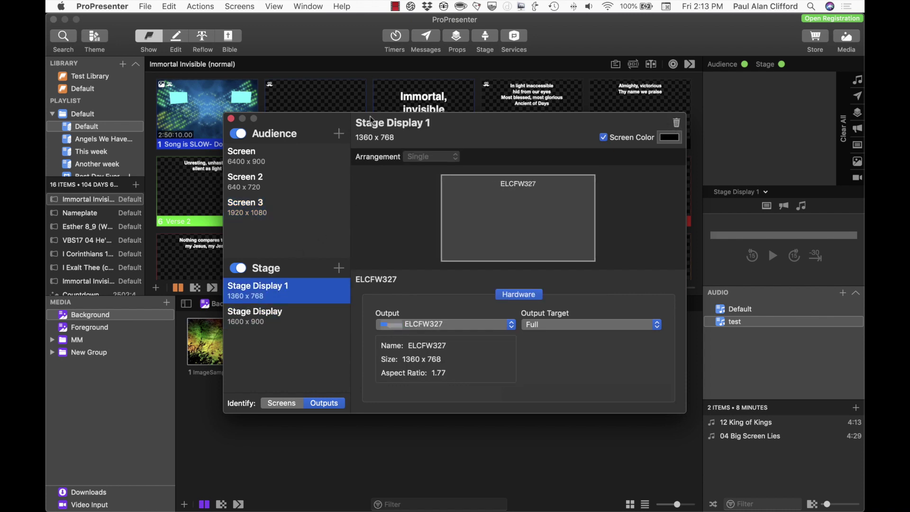
{"action": "left_click", "coordinate": [488, 119]}
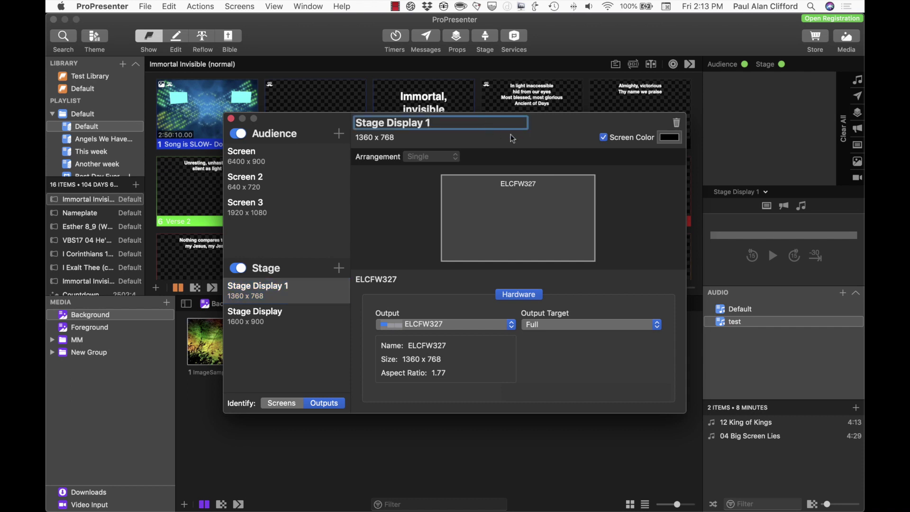
{"action": "left_click", "coordinate": [542, 128]}
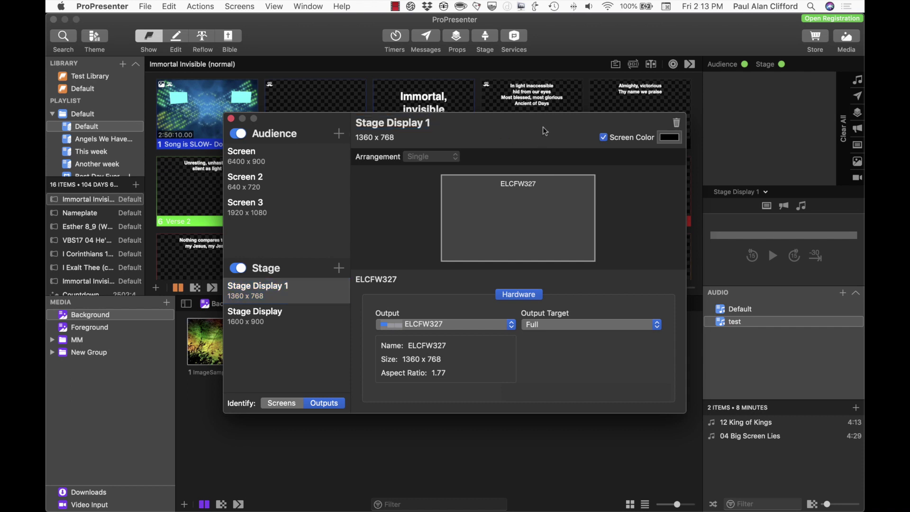
{"action": "left_click", "coordinate": [432, 125]}
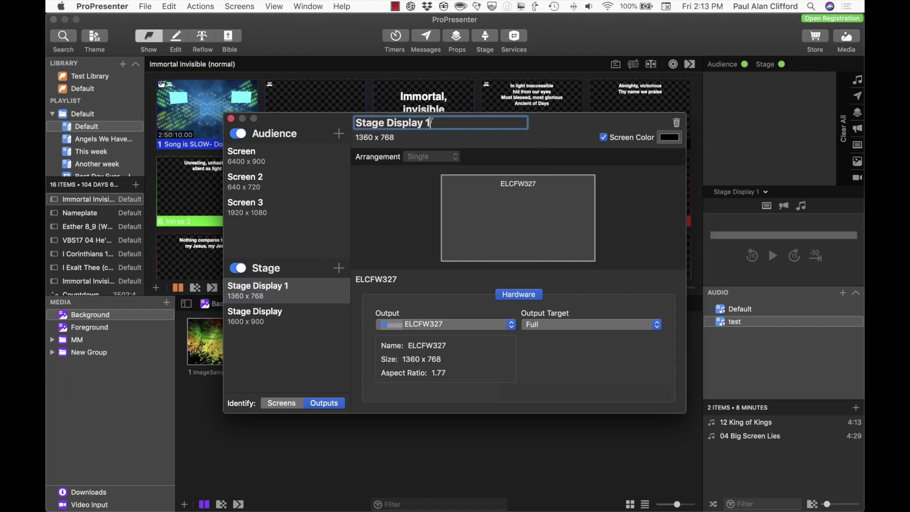
{"action": "left_click", "coordinate": [268, 284]}
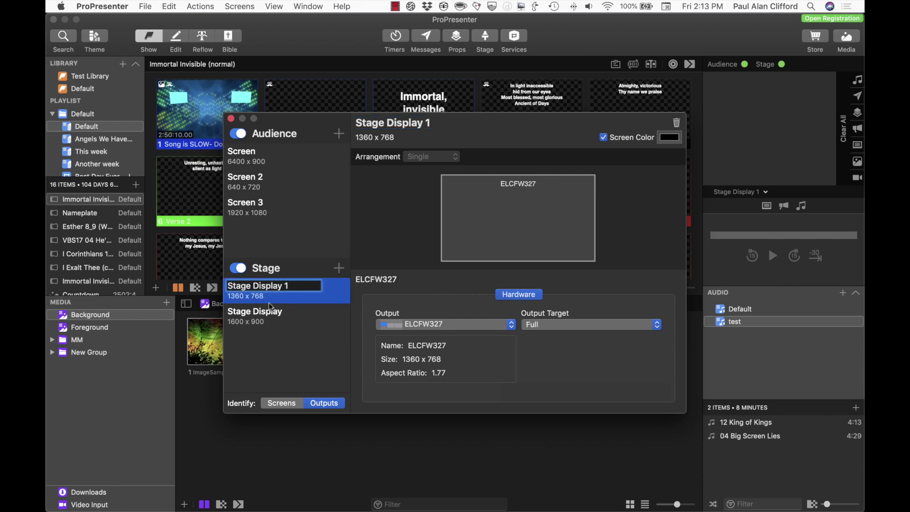
{"action": "left_click", "coordinate": [291, 331]}
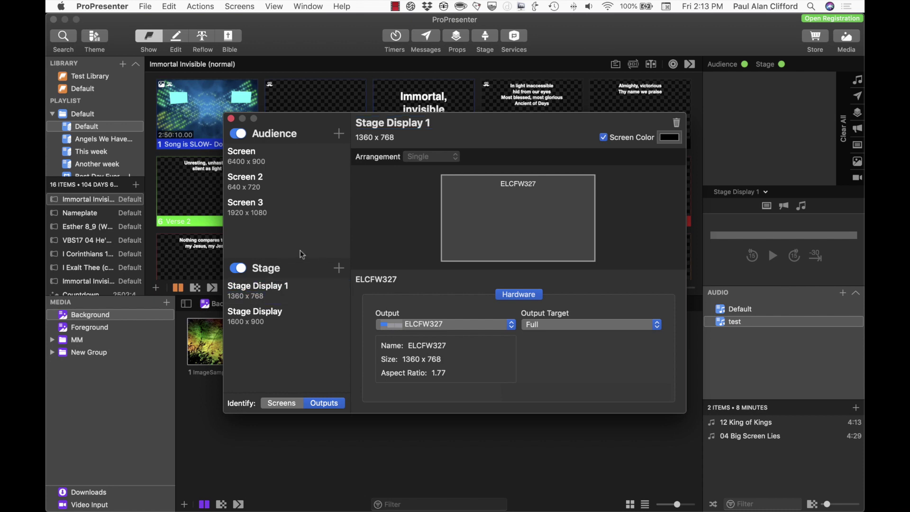